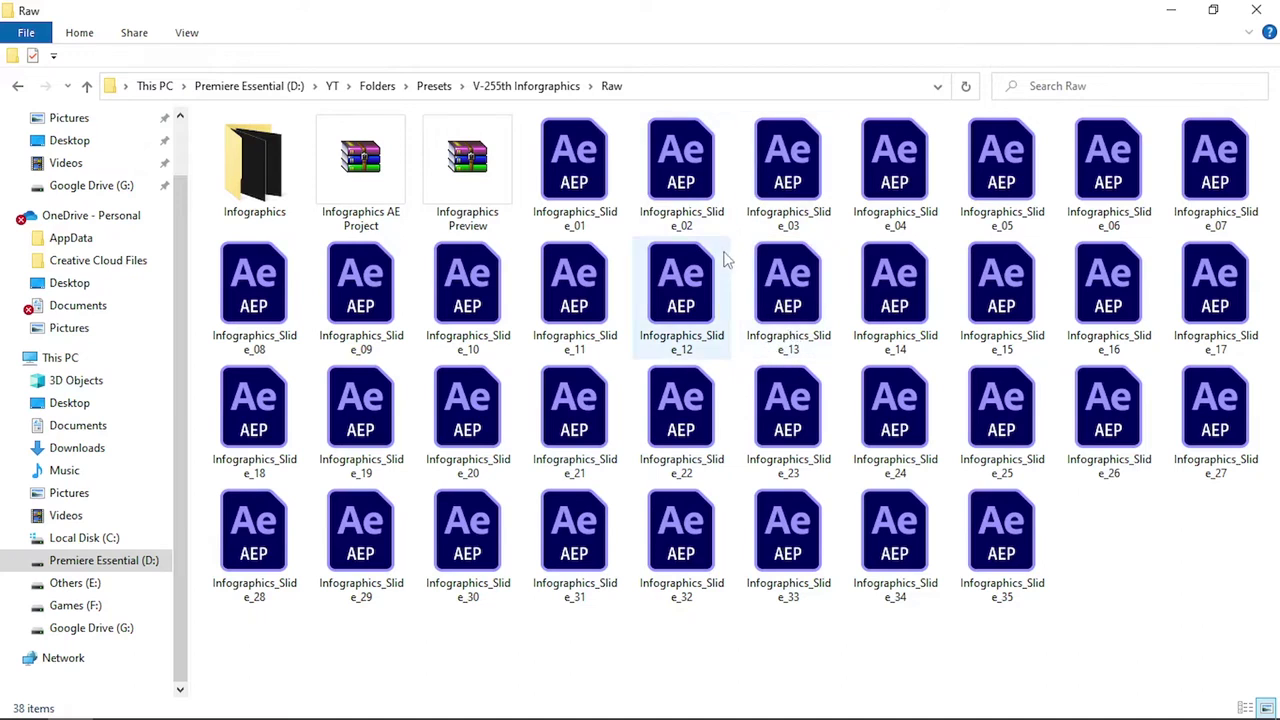
Preview infographic GIFs 1 through 4 from the Infographics folder in Photos, then close Photos
double_click(272, 178)
double_click(240, 178)
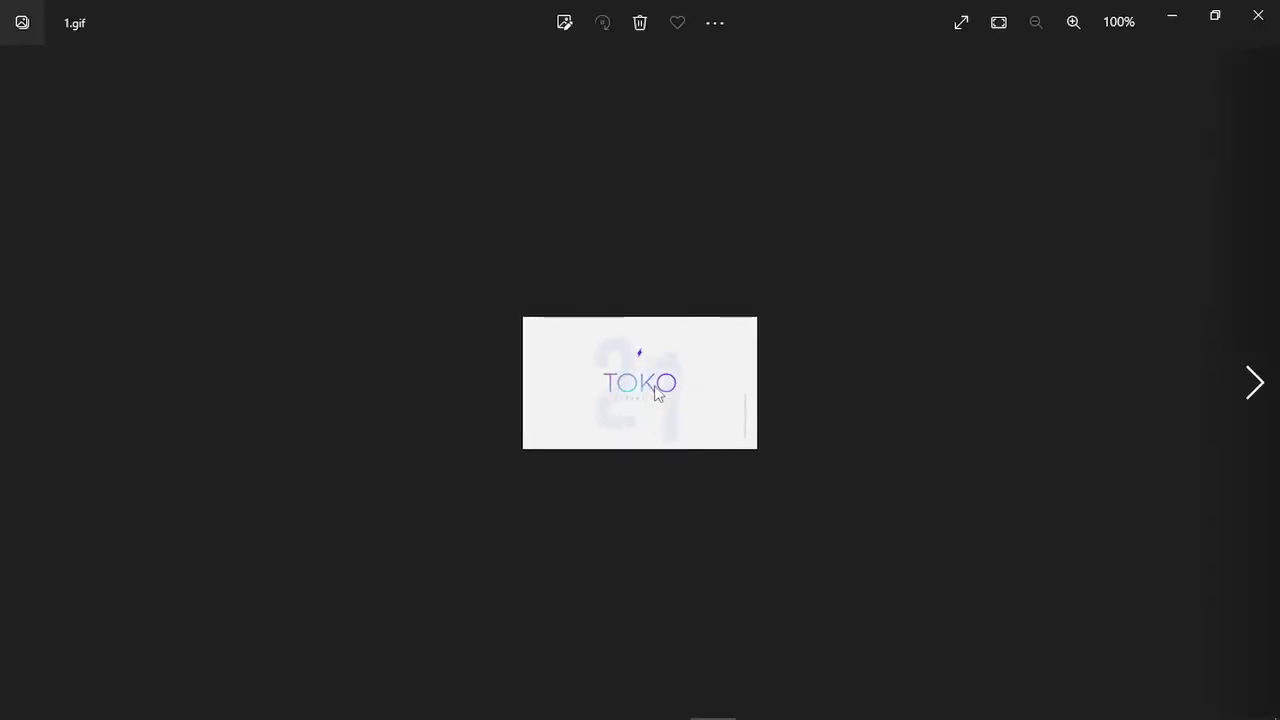
key(Right)
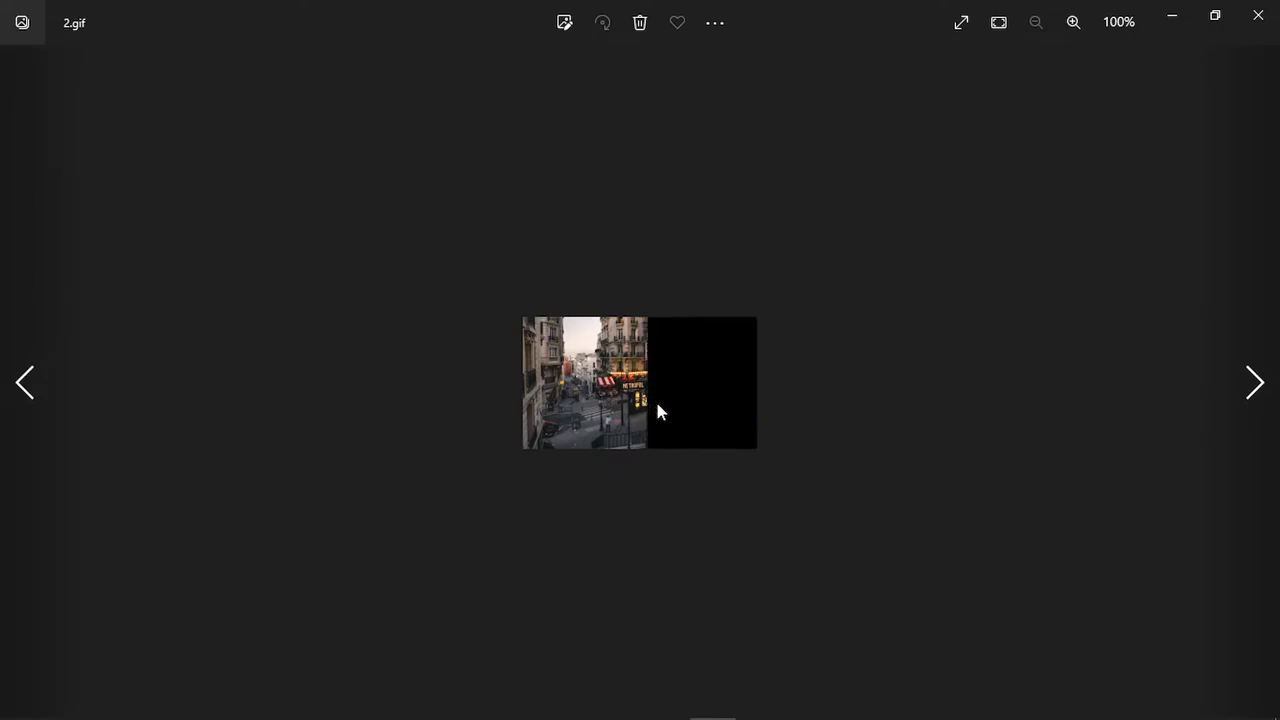
key(Right)
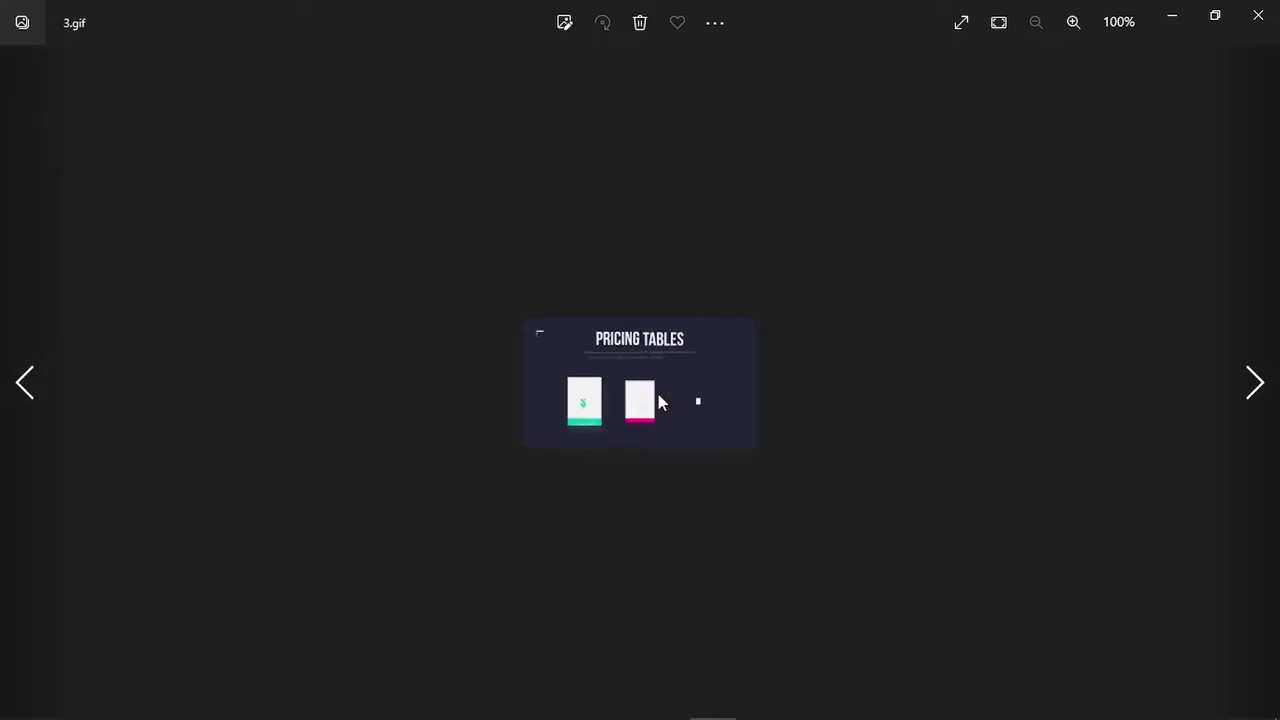
key(Right)
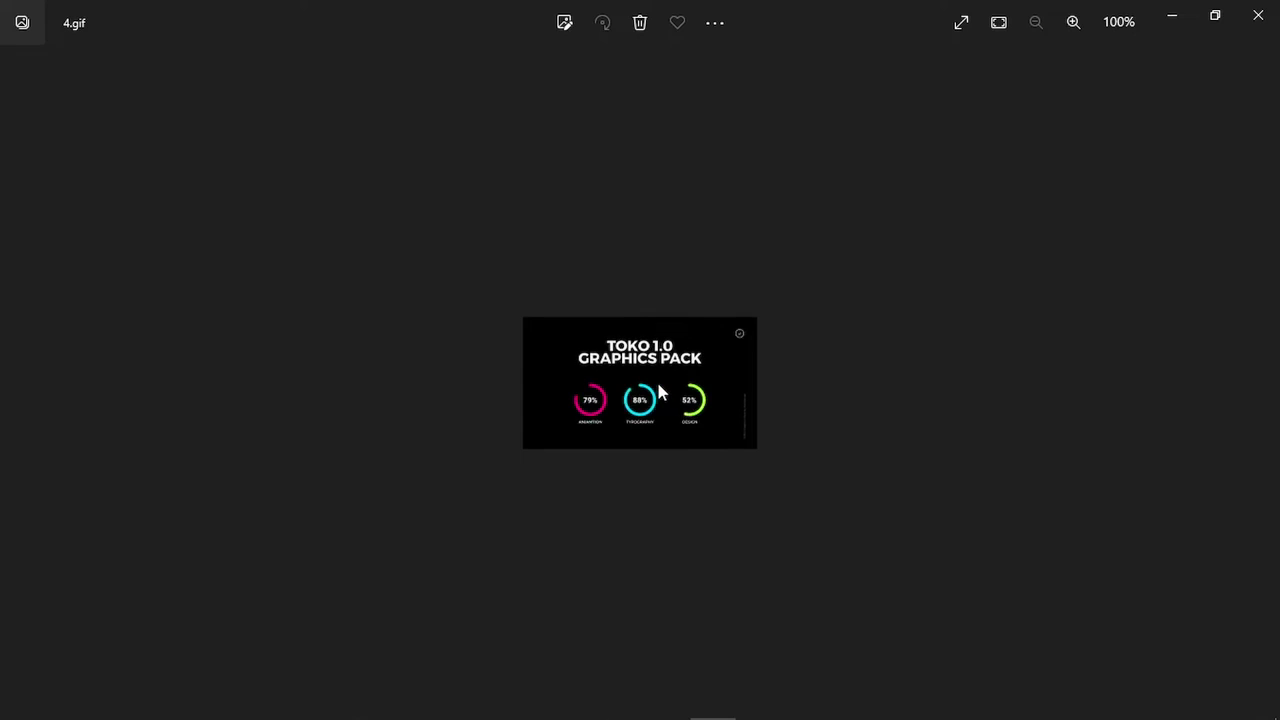
click(1258, 15)
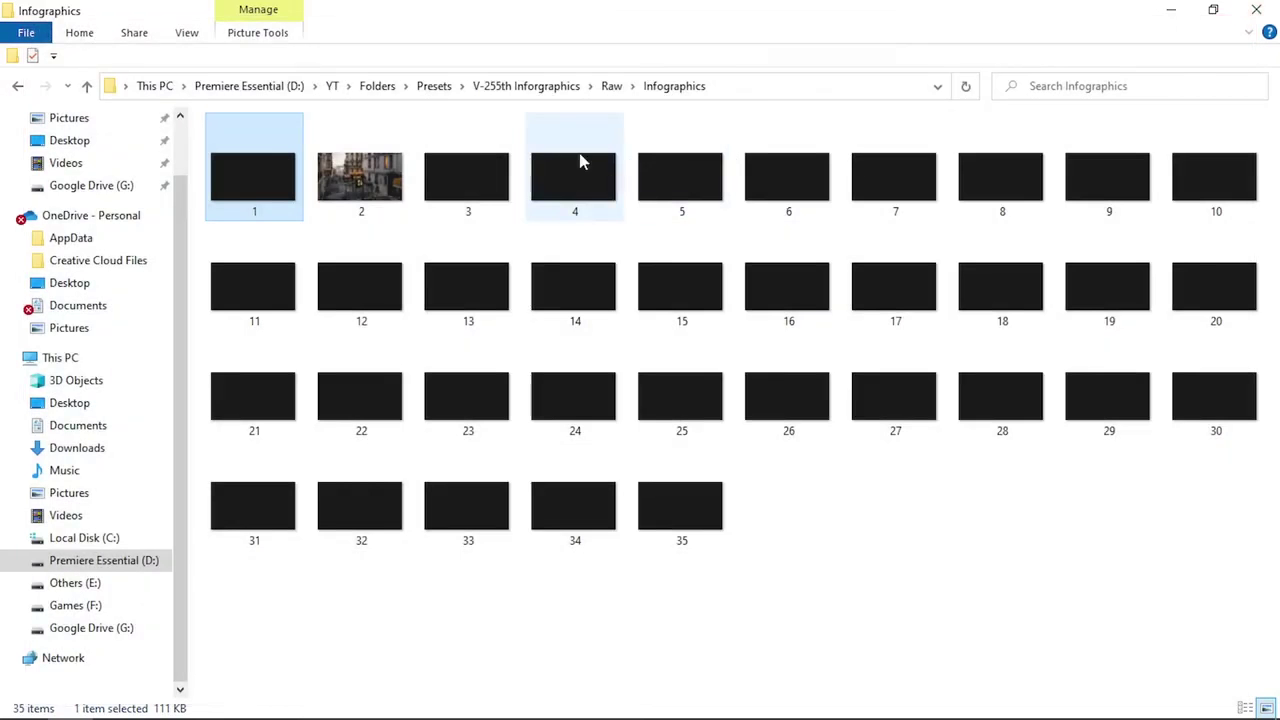
Open Infographics_Slide_04 from the Raw folder with Adobe After Effects 2020
click(613, 88)
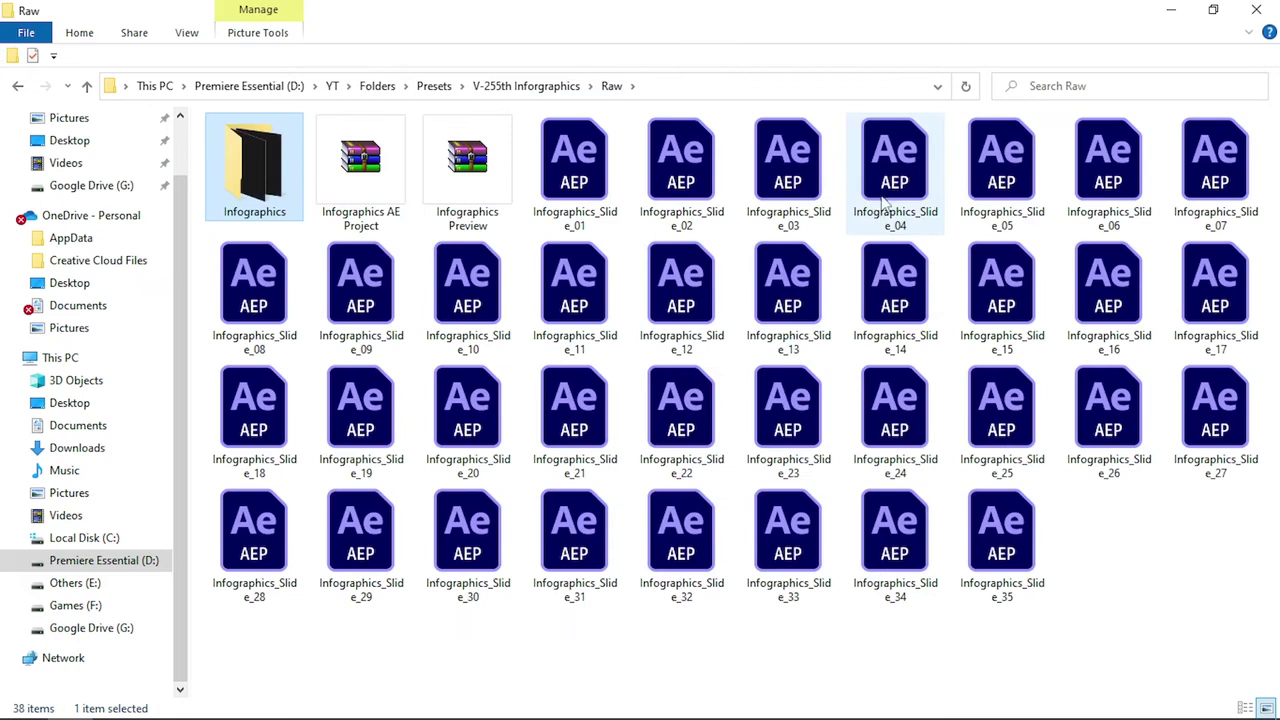
click(893, 200)
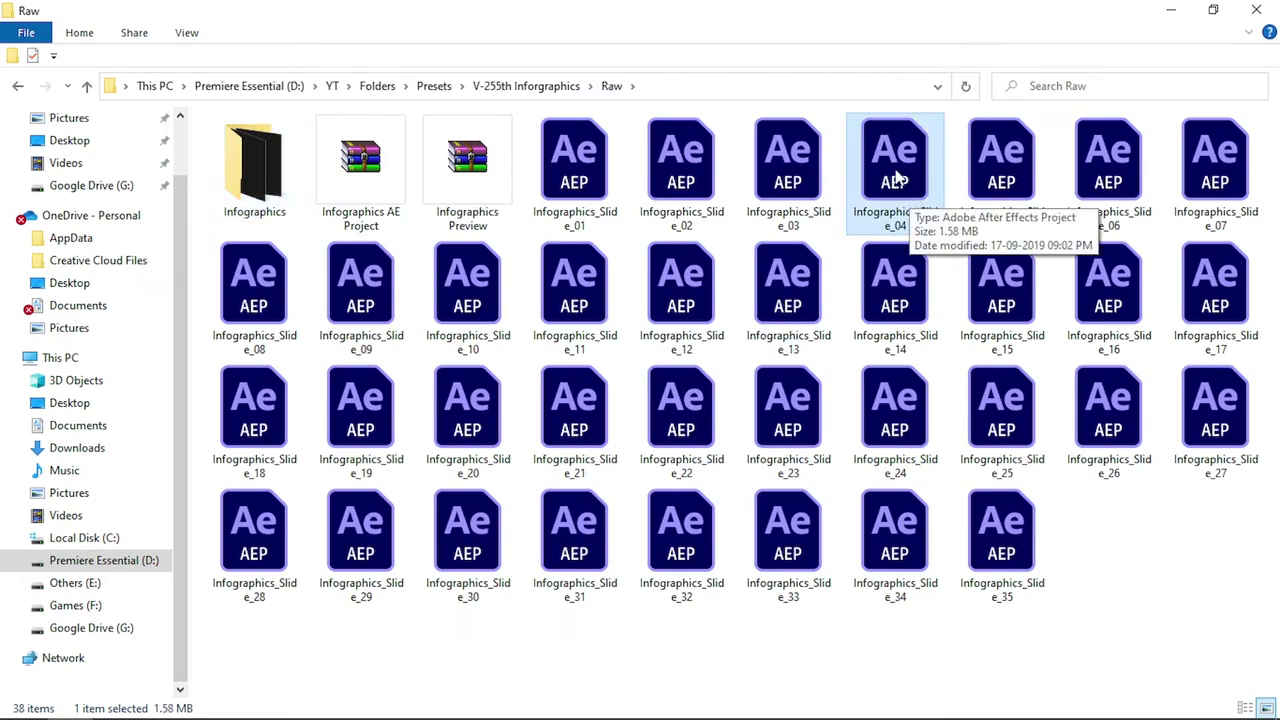
right_click(895, 172)
mouse_move(952, 280)
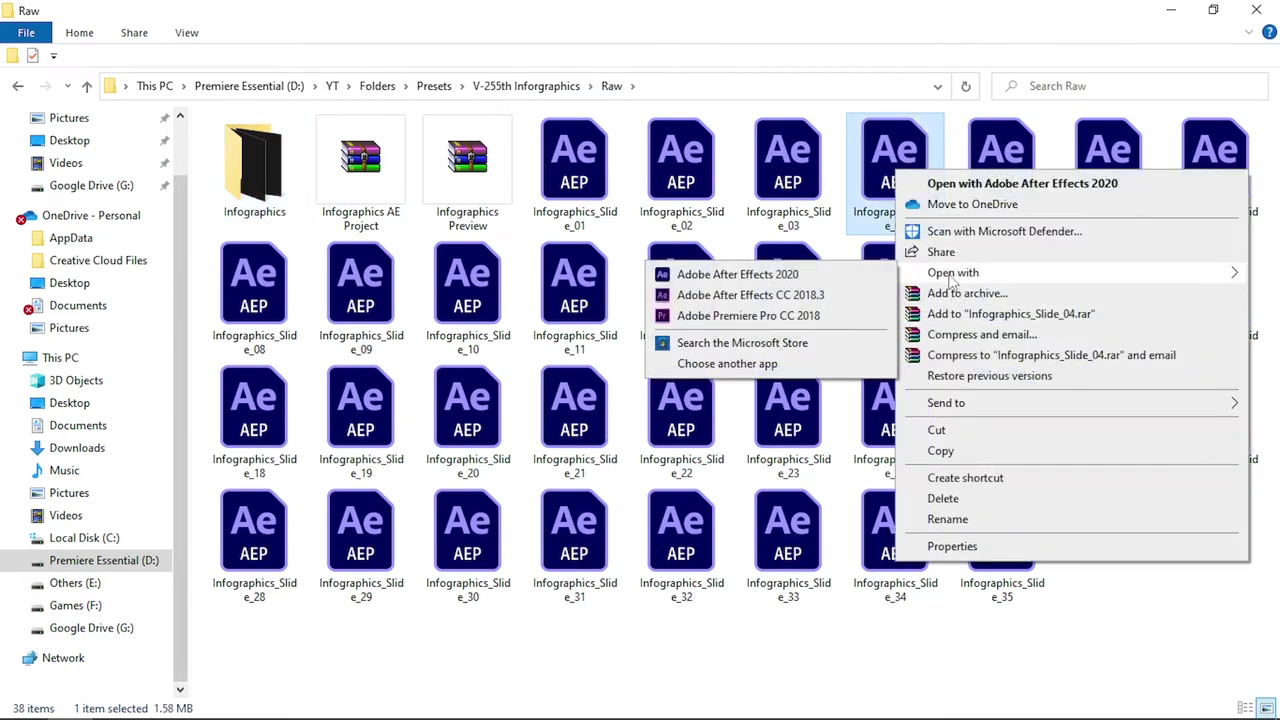
click(757, 292)
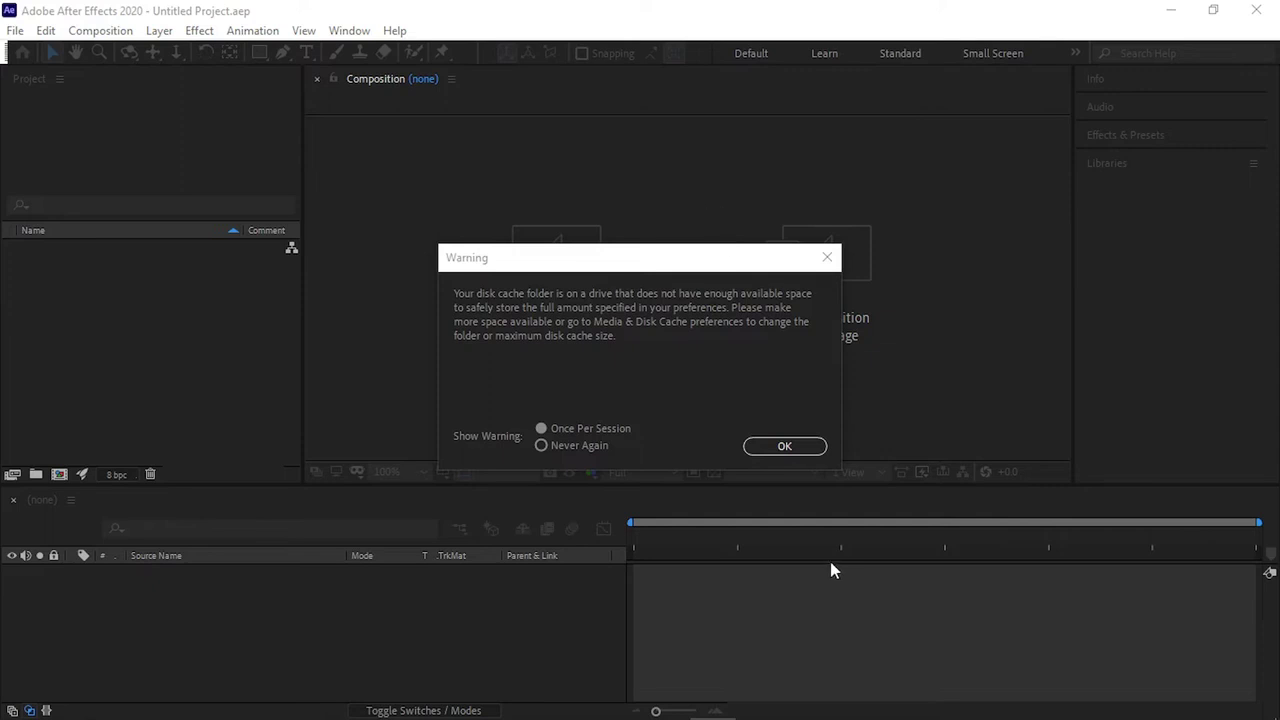
Dismiss the disk cache warning and the conversion notice, then enlarge the timeline
drag(622, 261, 615, 249)
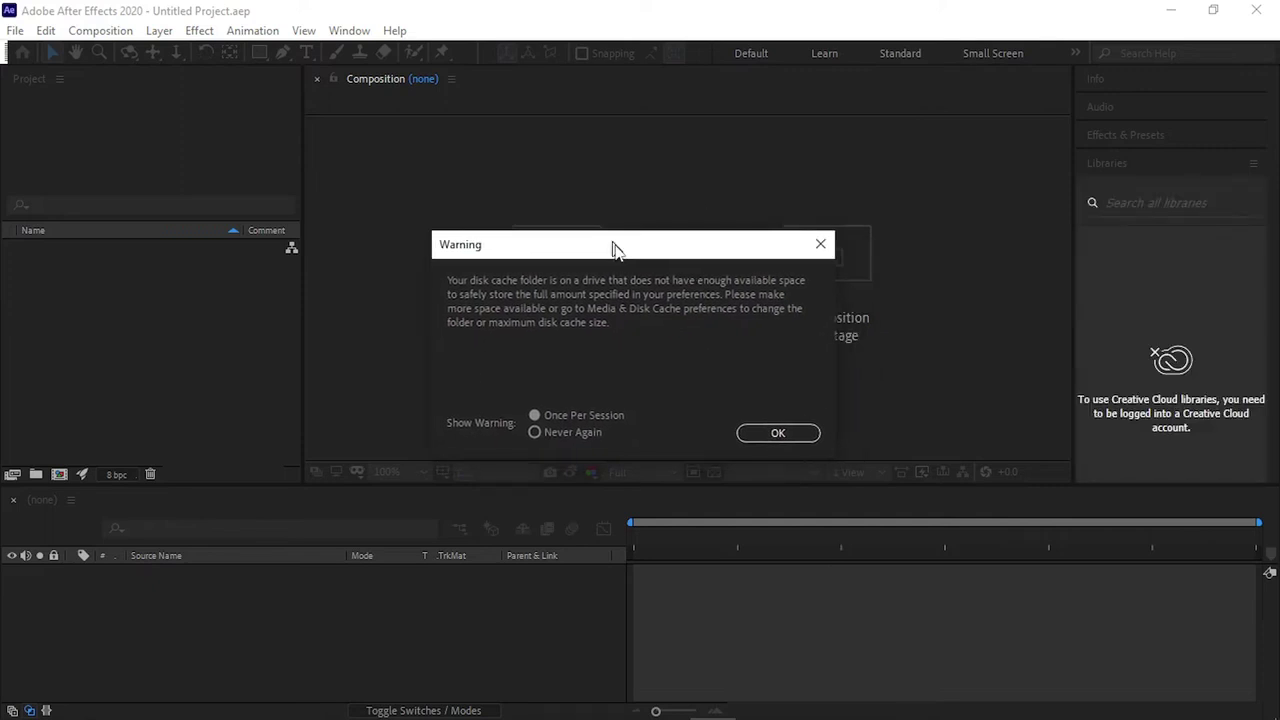
click(765, 433)
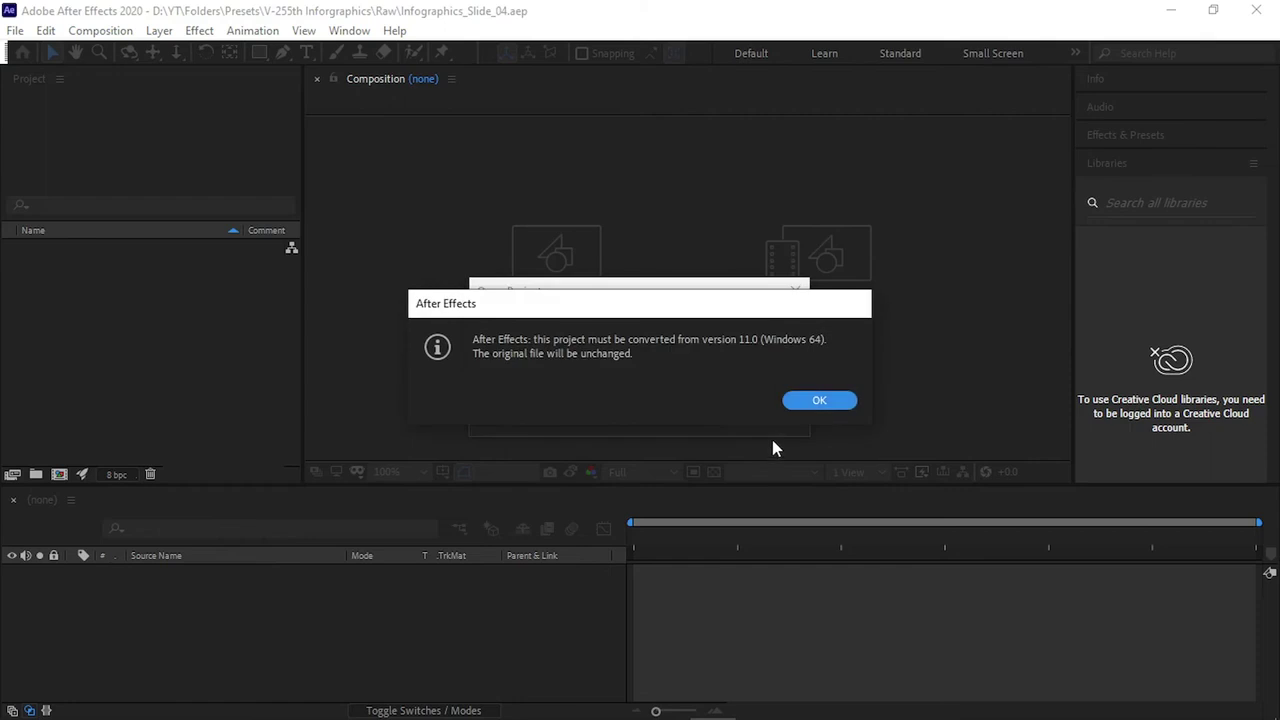
key(Return)
drag(765, 495, 762, 472)
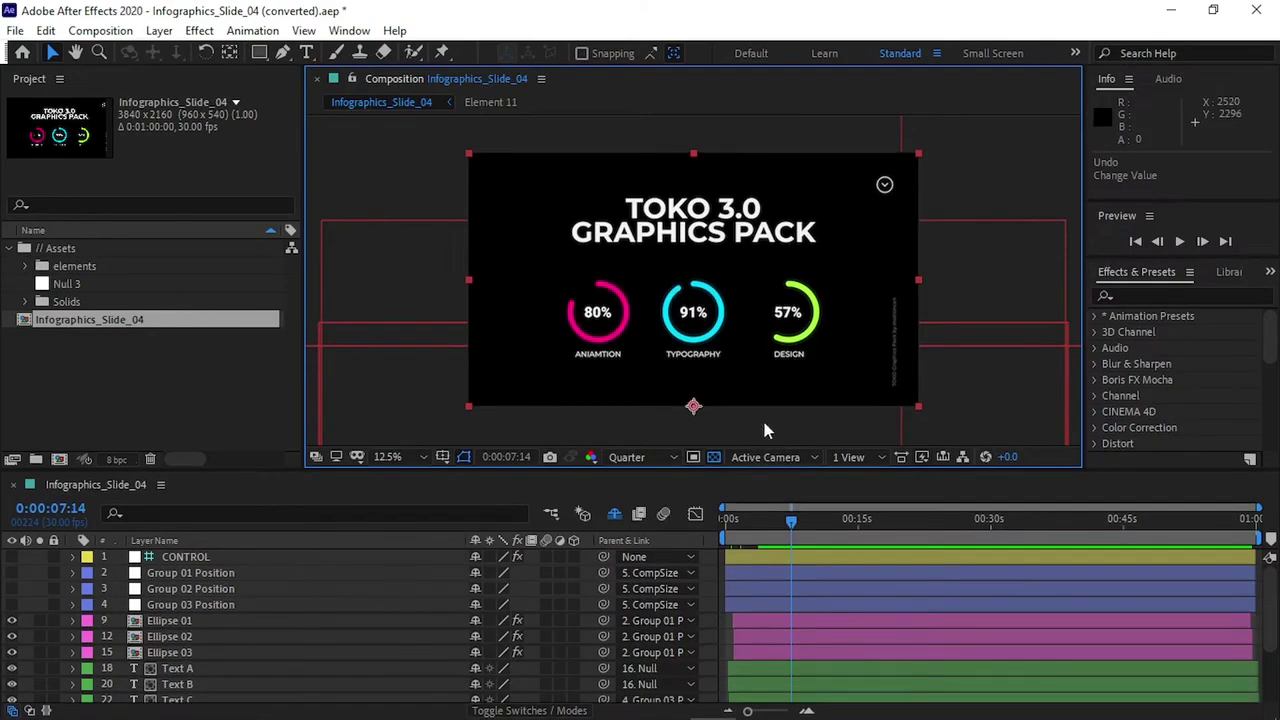
Move the playhead to 0:00:02:23 and make the timeline taller
drag(793, 523, 750, 523)
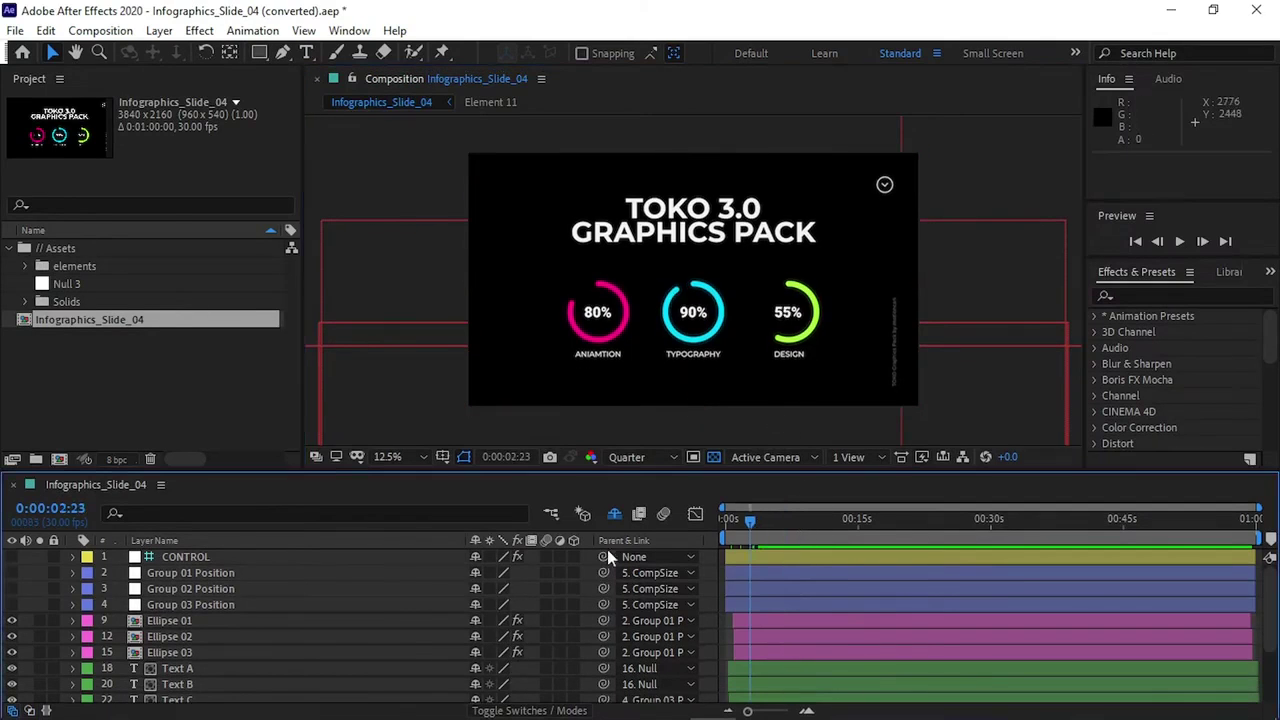
scroll(294, 610, down, 3)
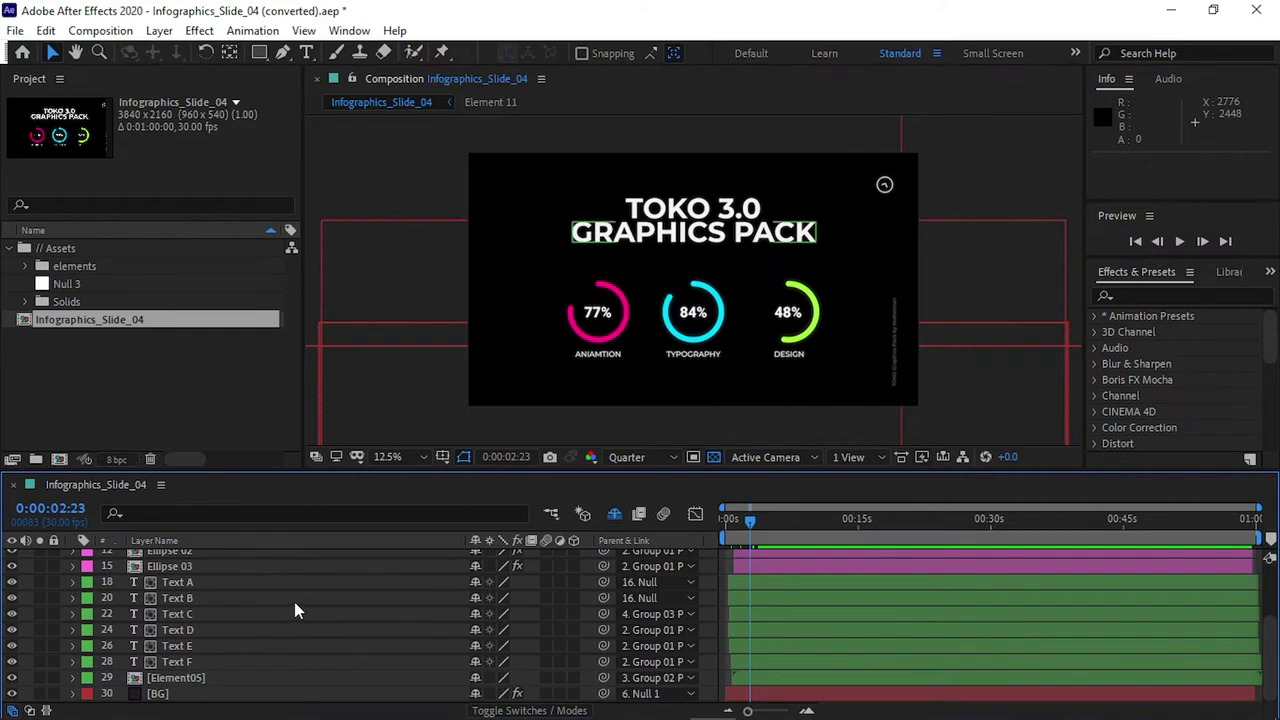
scroll(294, 610, up, 3)
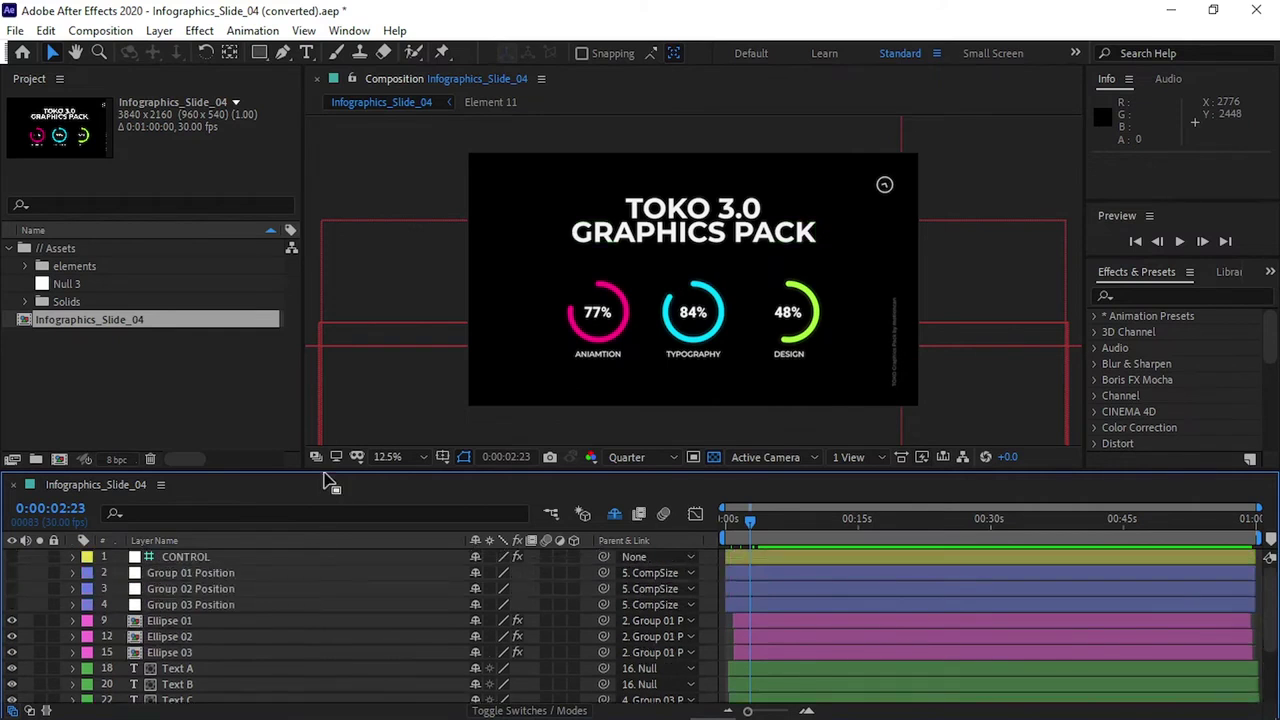
drag(325, 470, 325, 450)
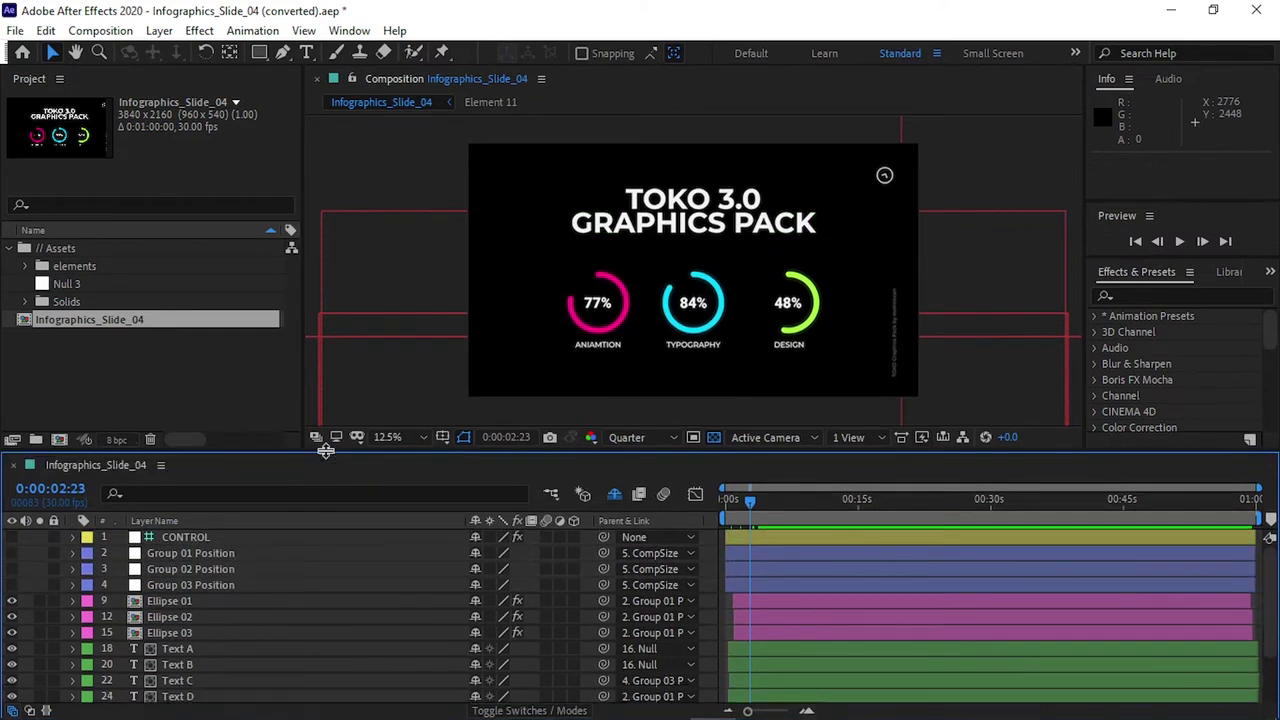
Select the CONTROL layer and show the Window menu's panel list
click(208, 538)
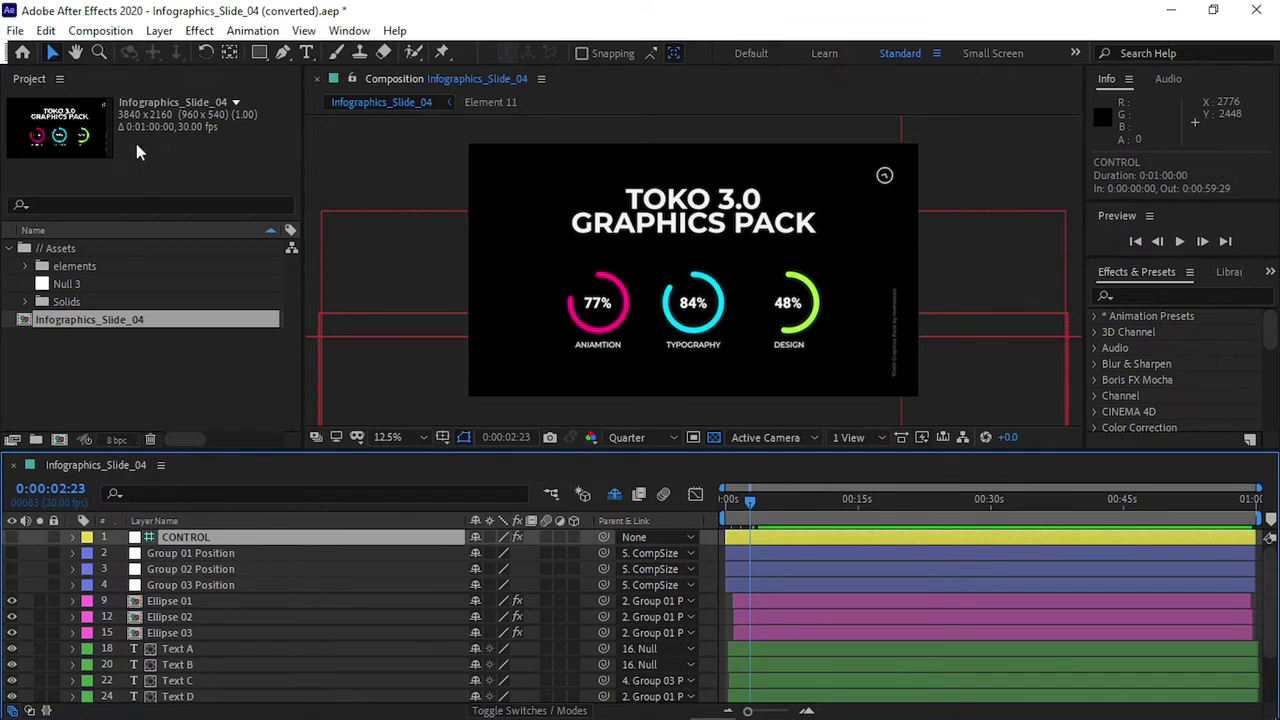
click(349, 30)
scroll(400, 712, down, 3)
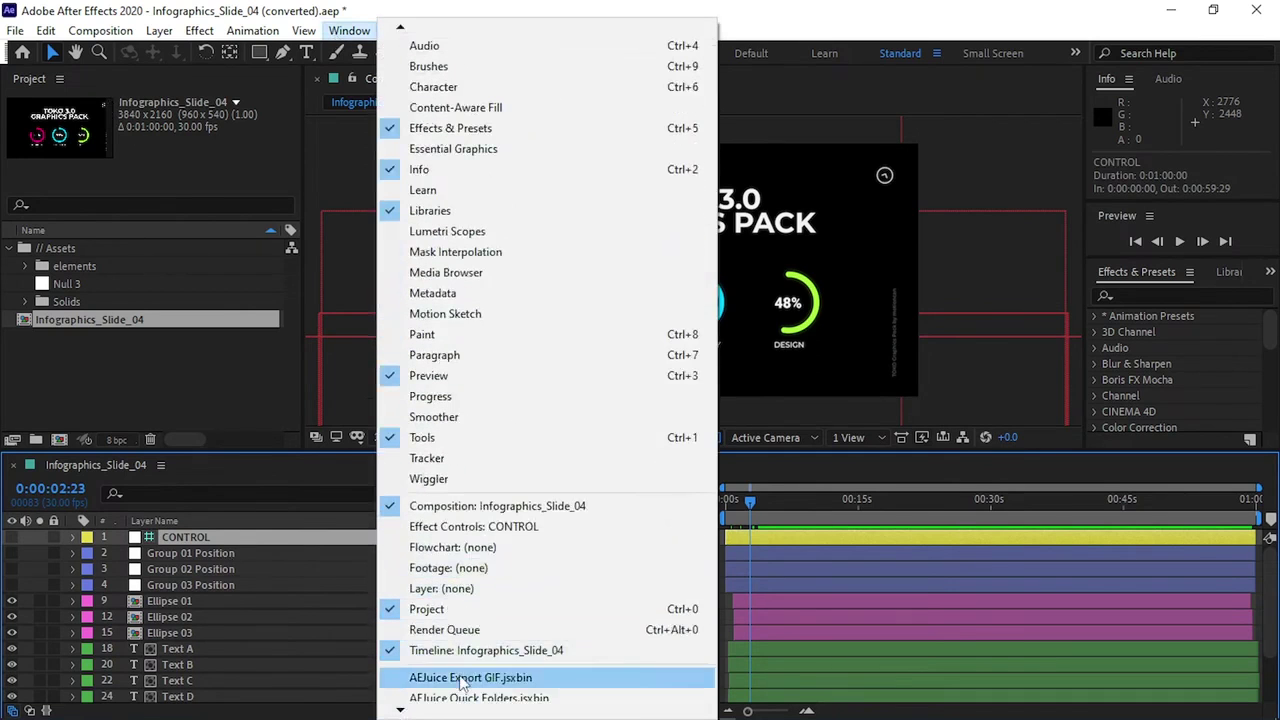
Set the CONTROL layer's BG Color to dark grey 161616 in Effect Controls
click(473, 526)
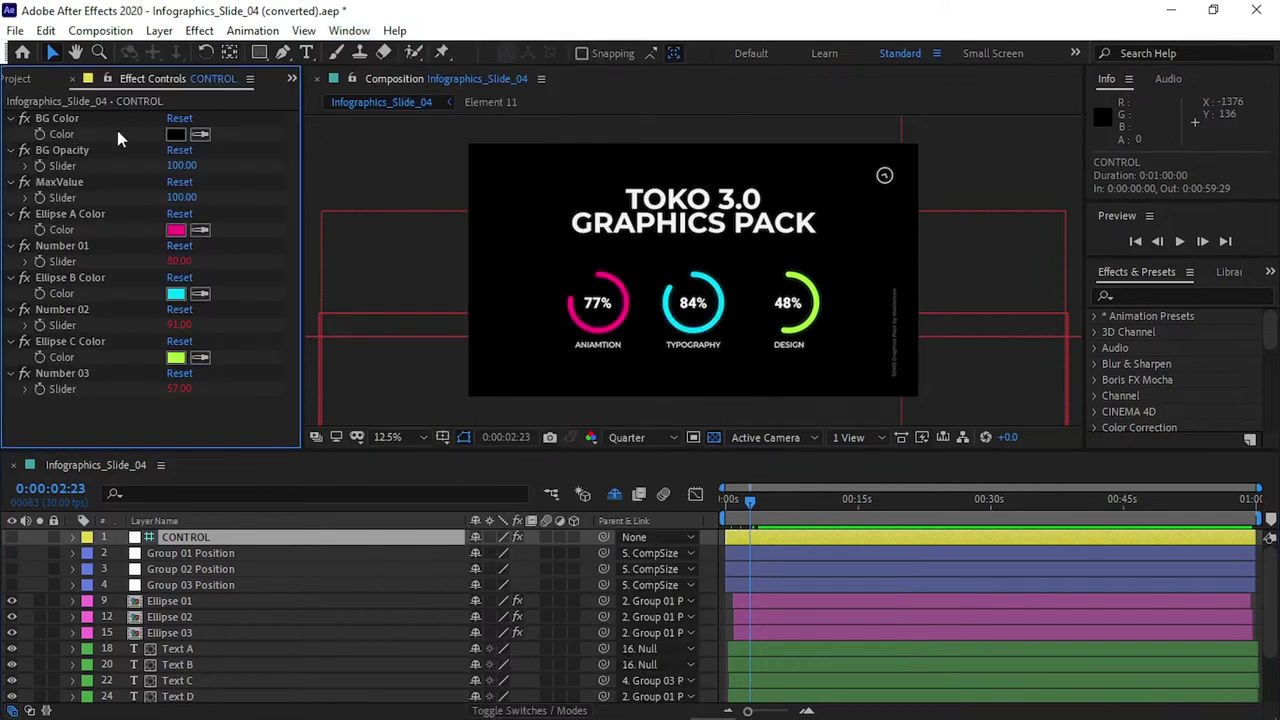
click(176, 136)
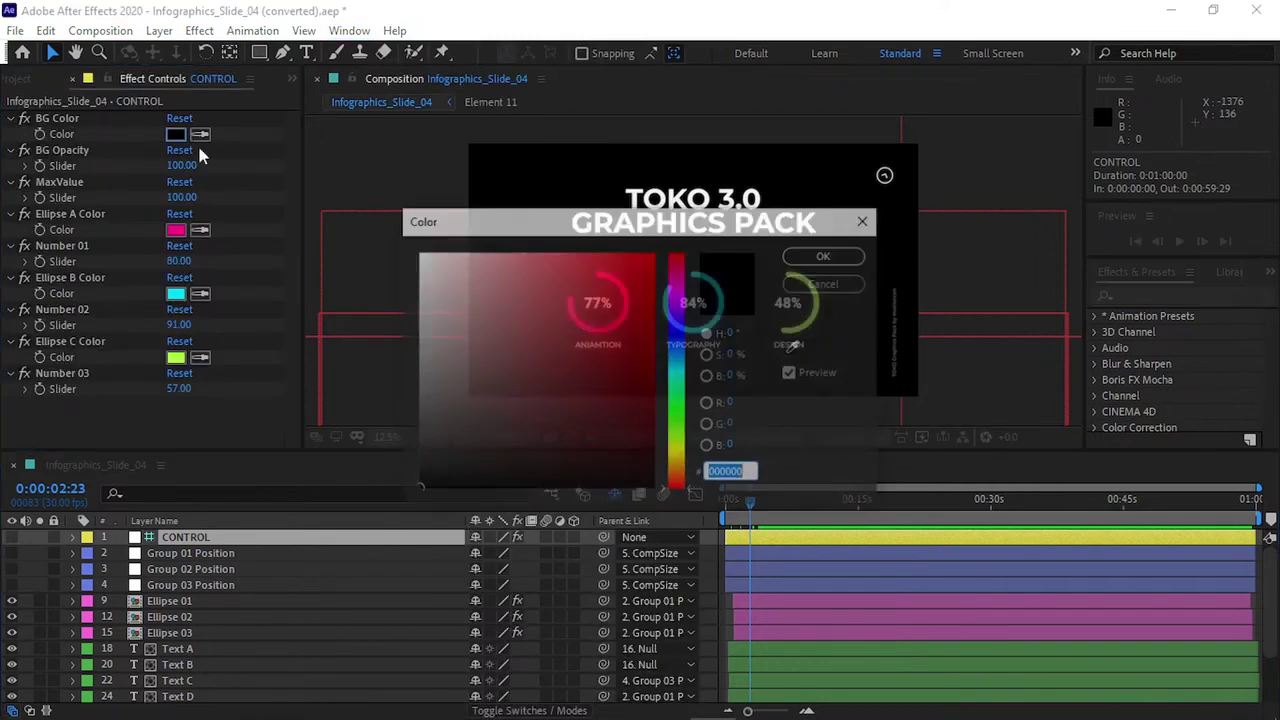
text(161616)
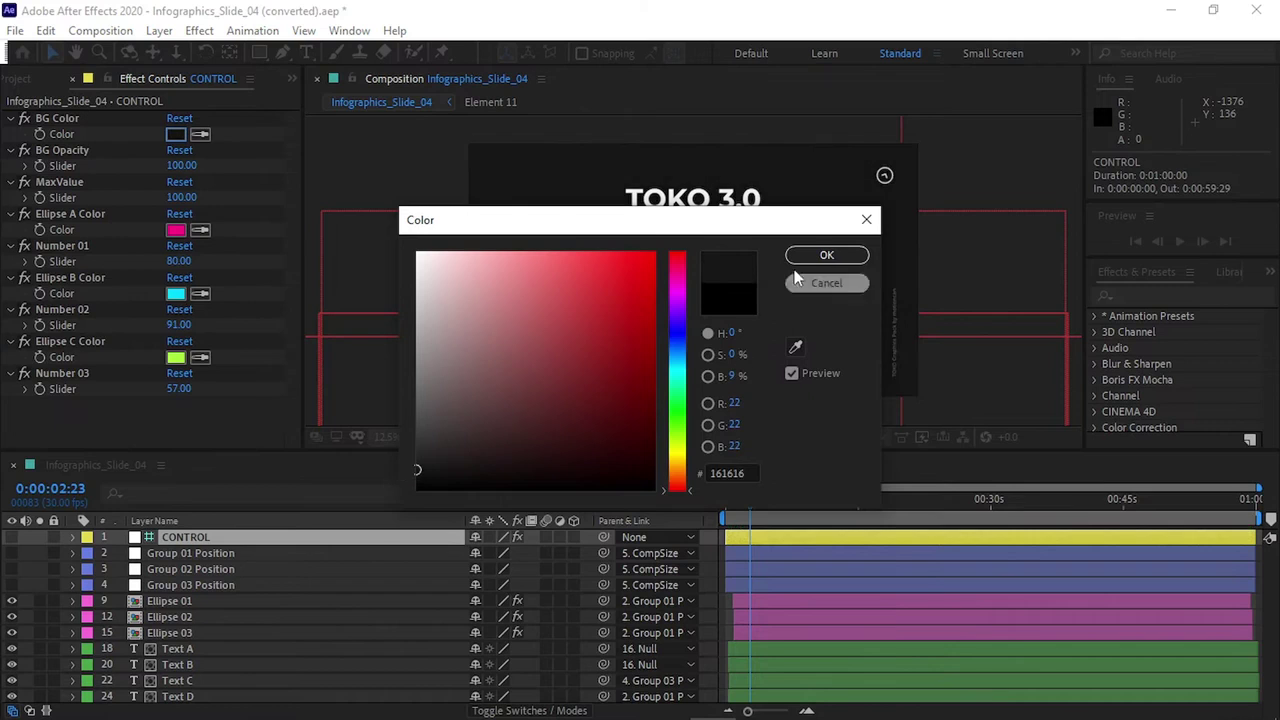
click(826, 255)
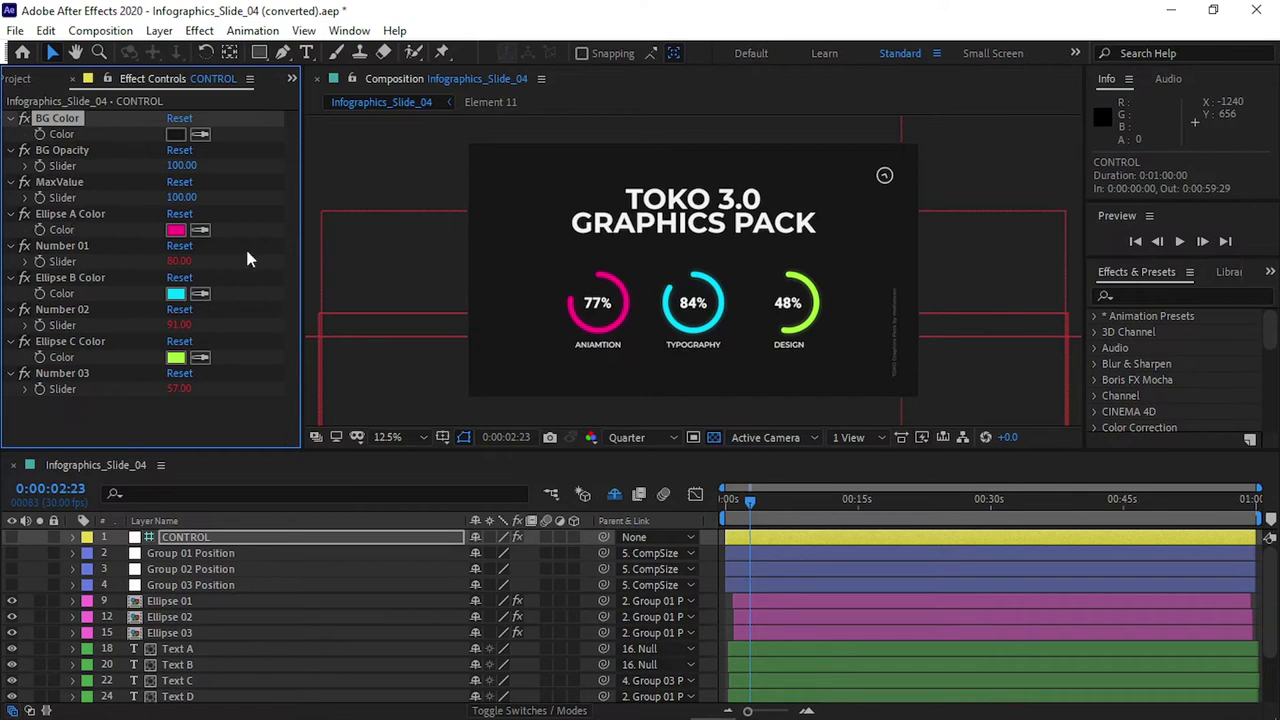
Change Ellipse A Color to orange so the 77% ring is no longer pink
click(176, 230)
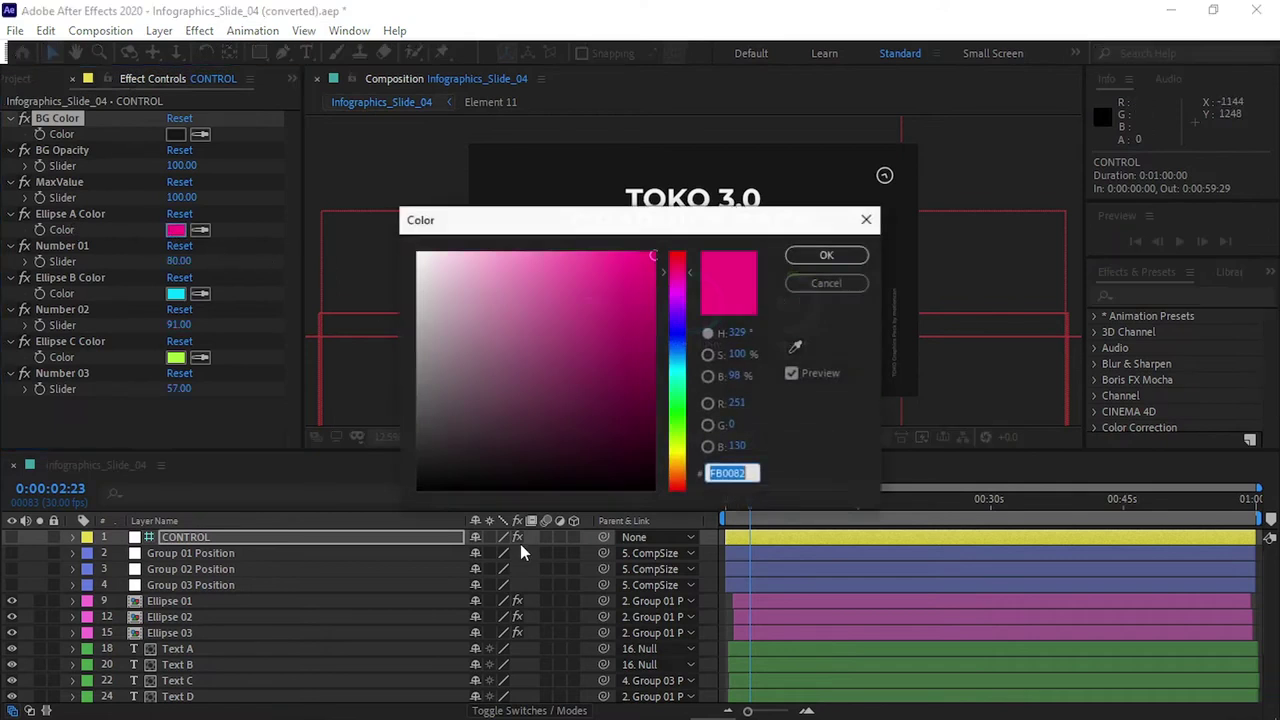
click(666, 441)
click(826, 255)
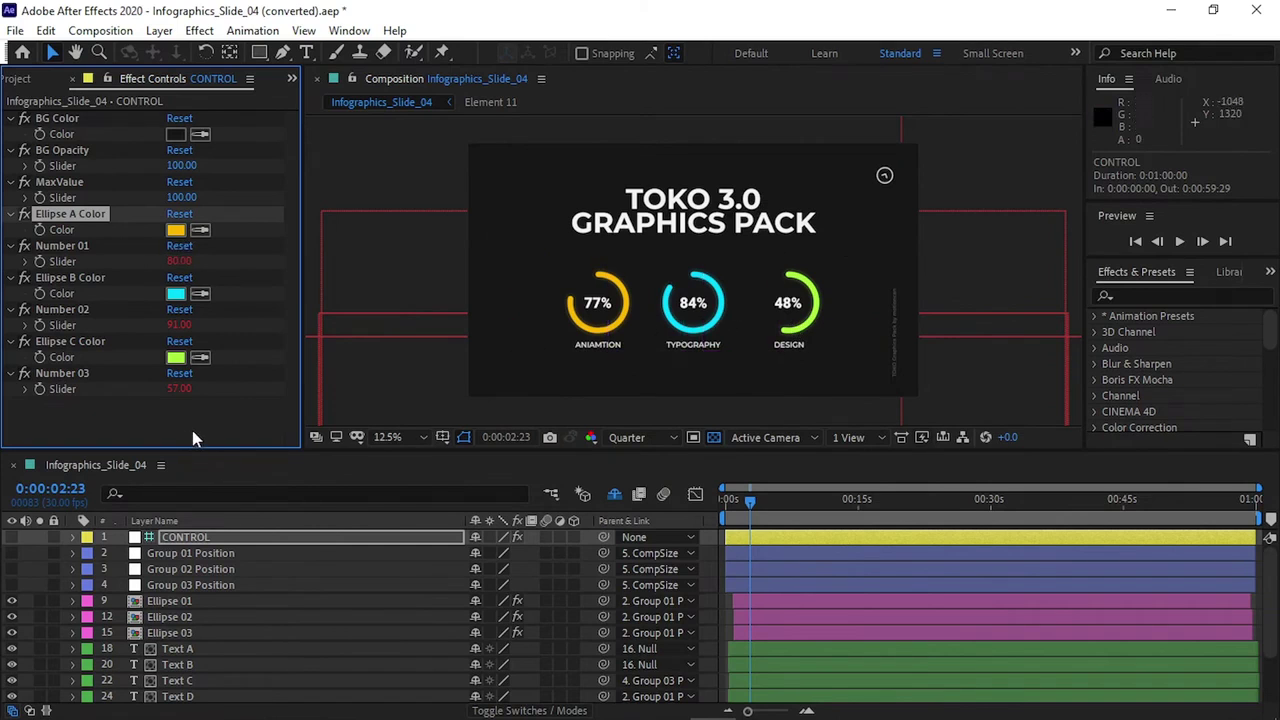
drag(682, 451, 681, 428)
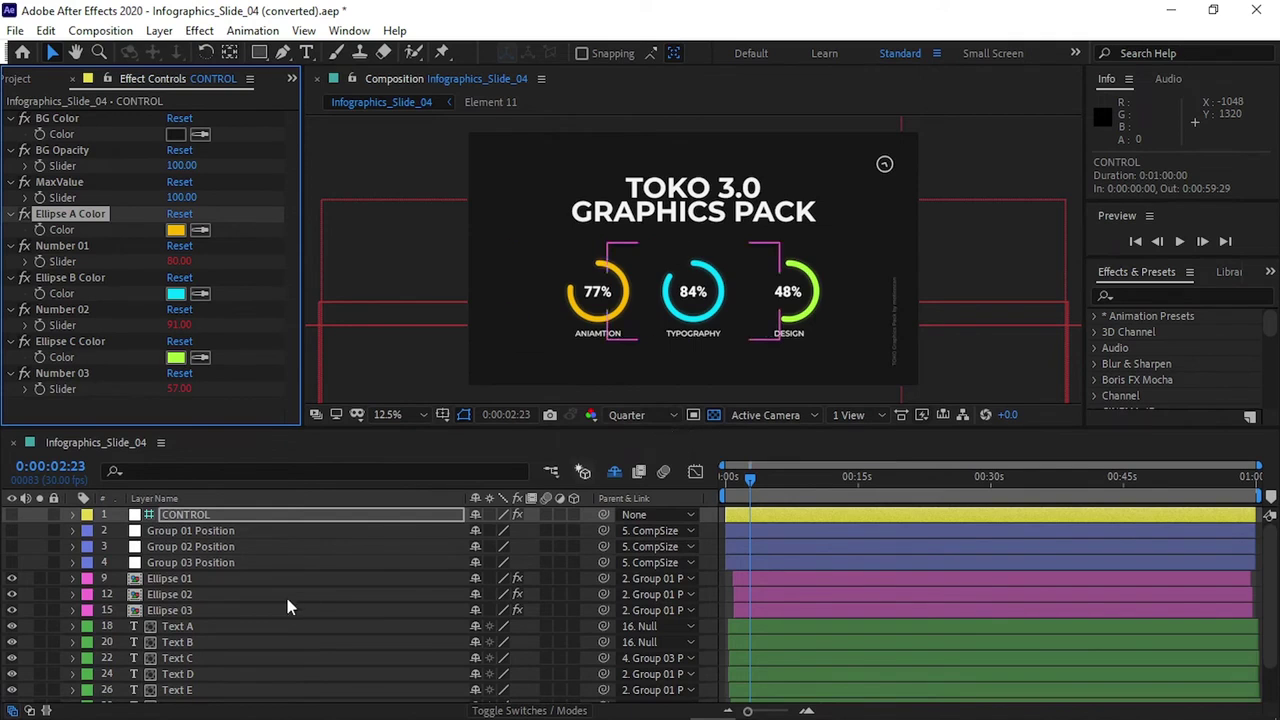
scroll(287, 598, down, 2)
Change the Text A title line from TOKO 3.0 to INFO
click(178, 582)
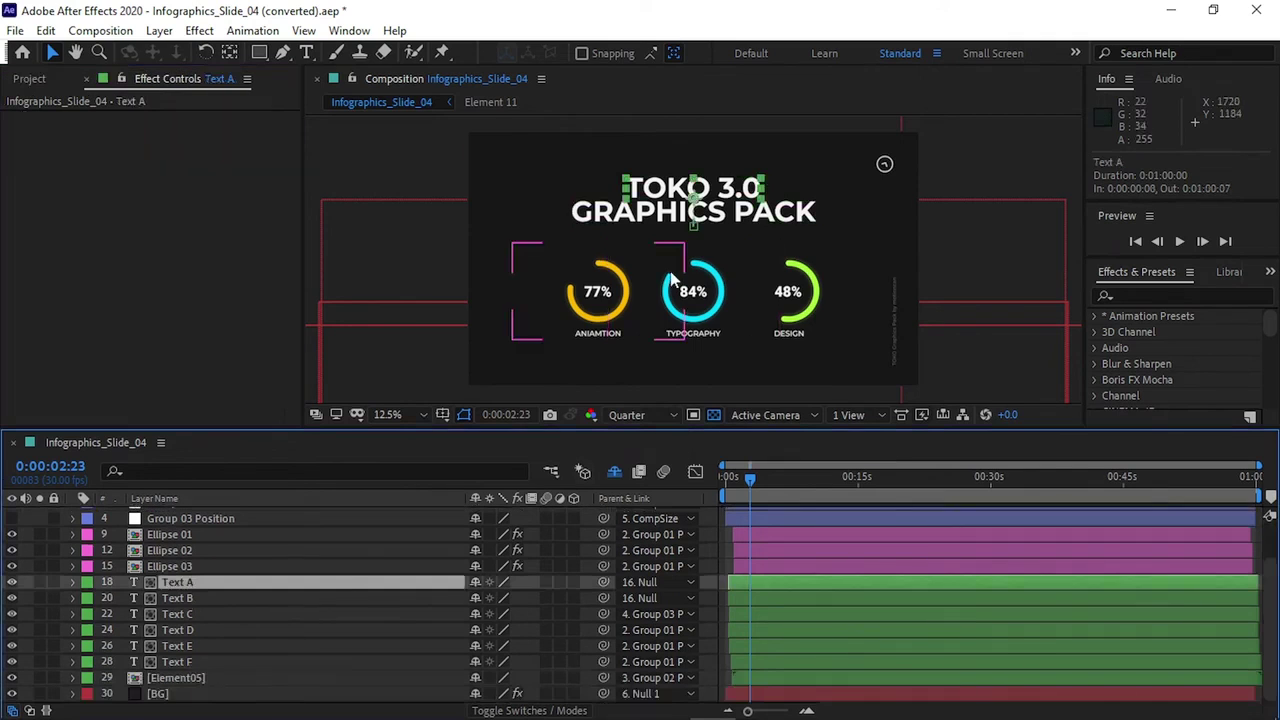
key(ctrl+t)
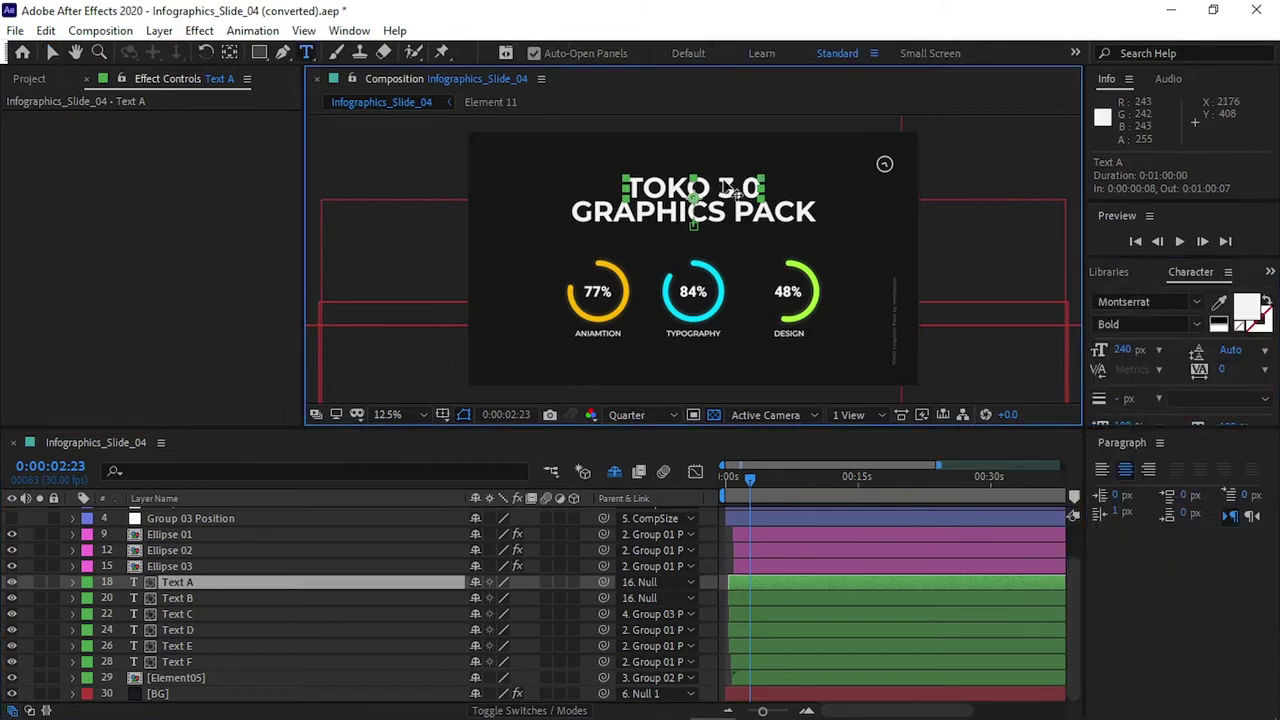
triple_click(724, 184)
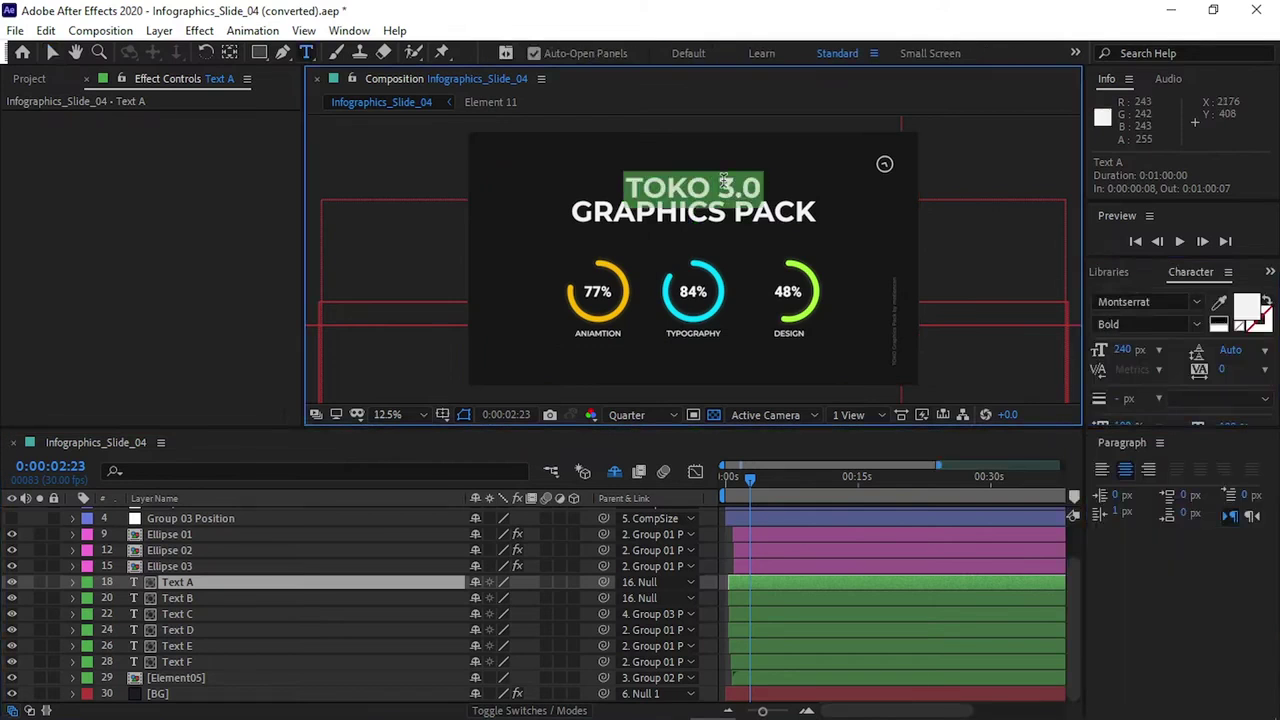
text(INFOR)
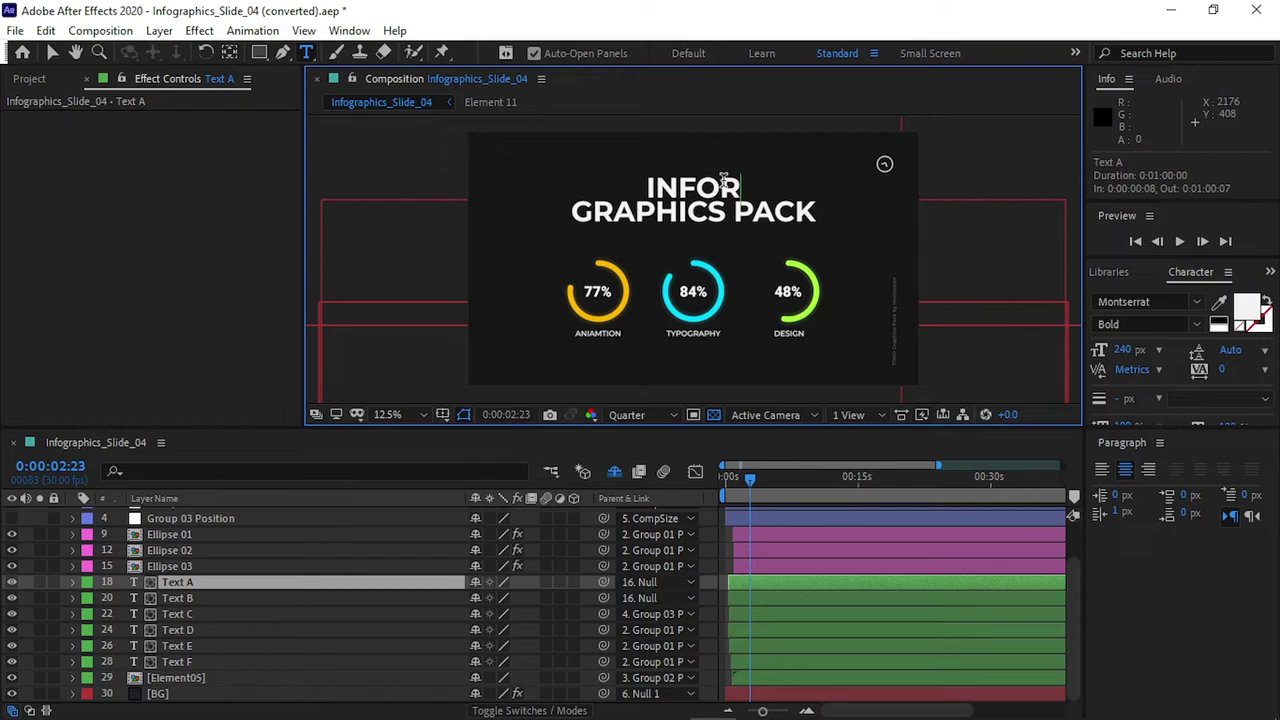
key(BackSpace)
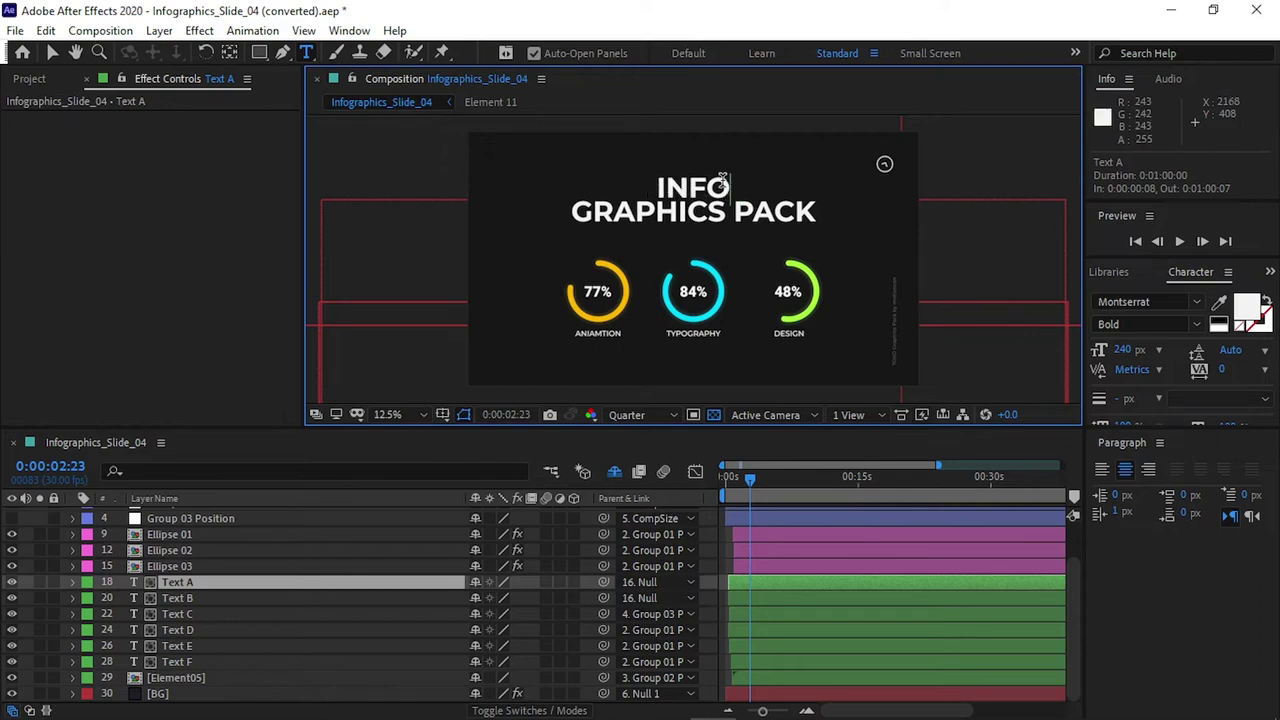
click(54, 56)
Delete the Text C layer to remove the vertical credit line
click(686, 338)
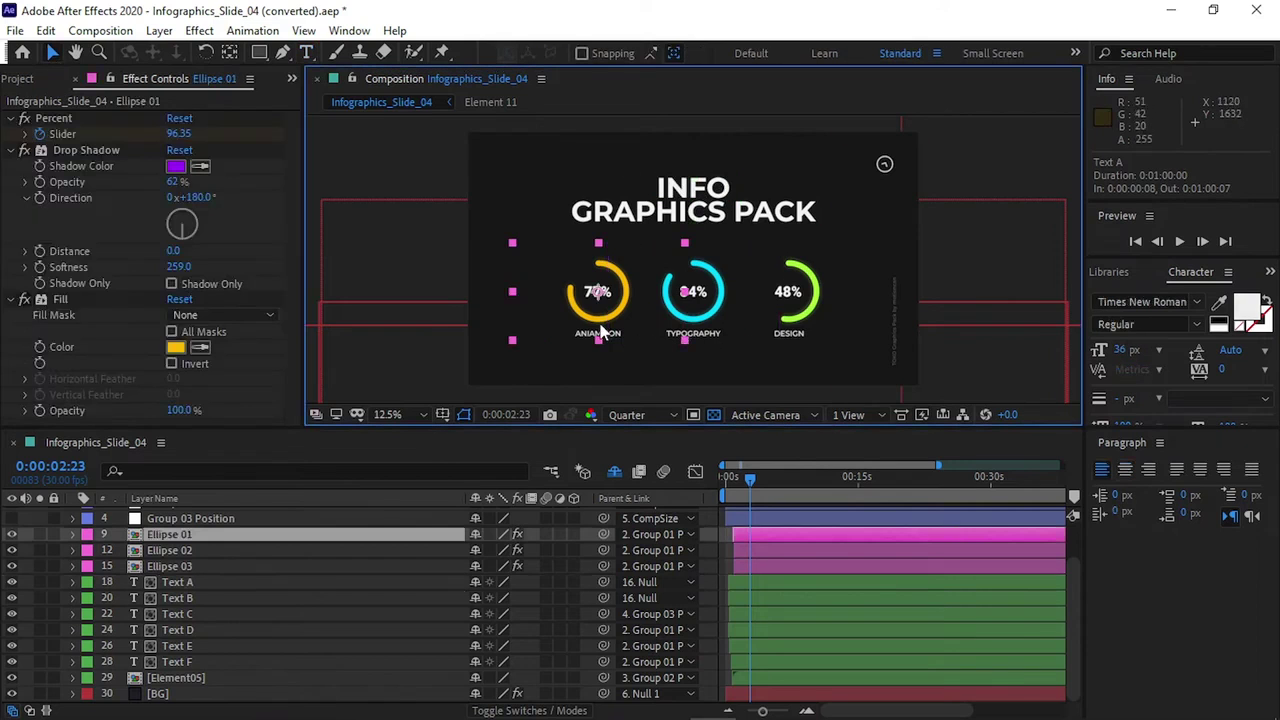
click(186, 602)
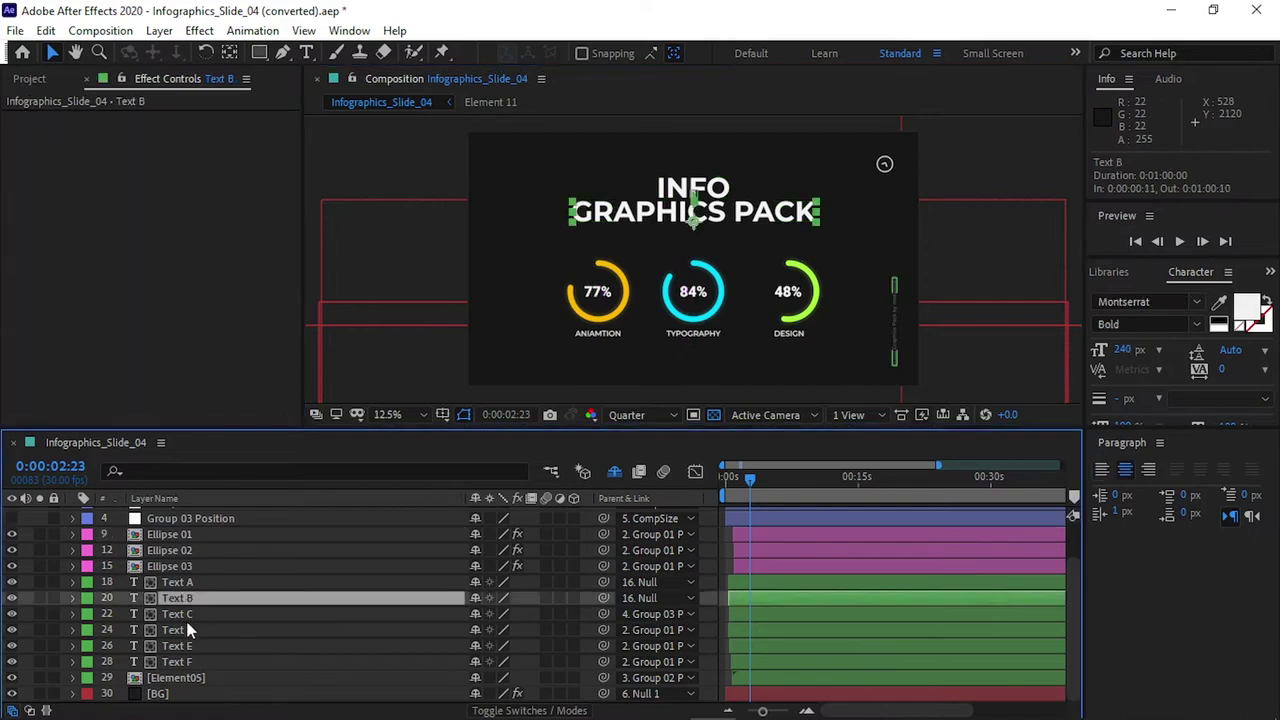
click(185, 615)
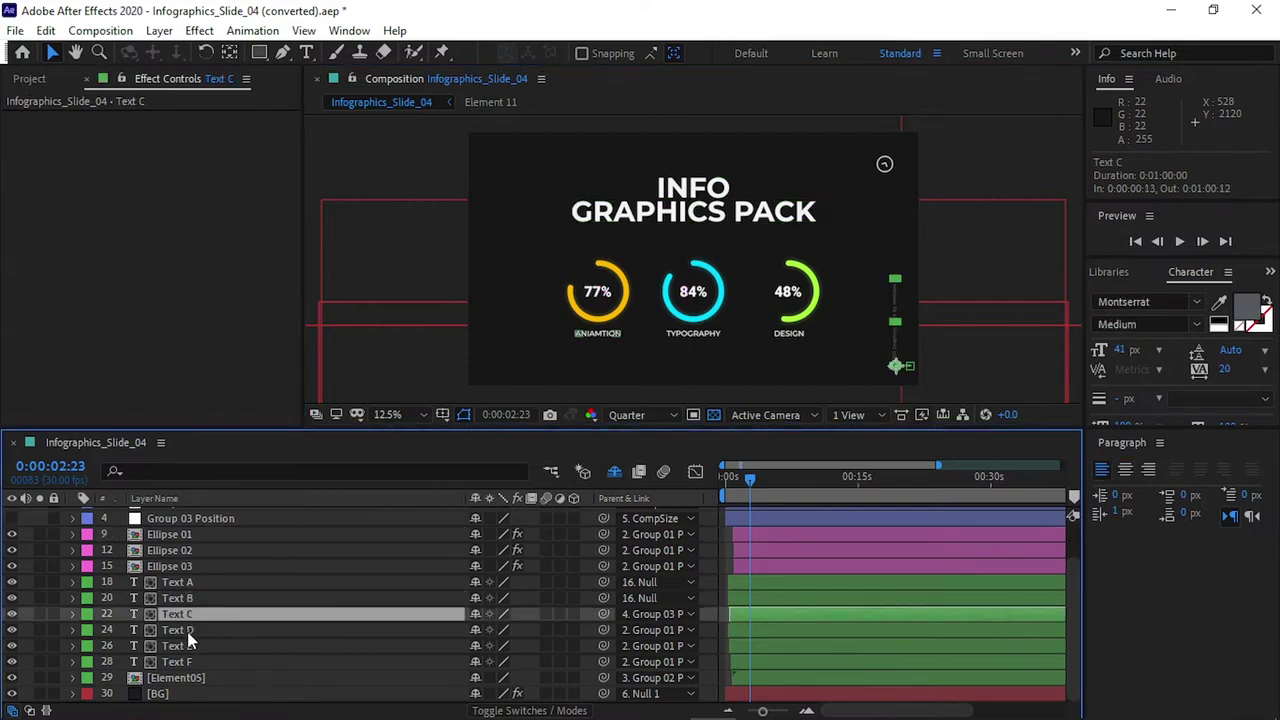
key(Delete)
scroll(210, 625, up, 3)
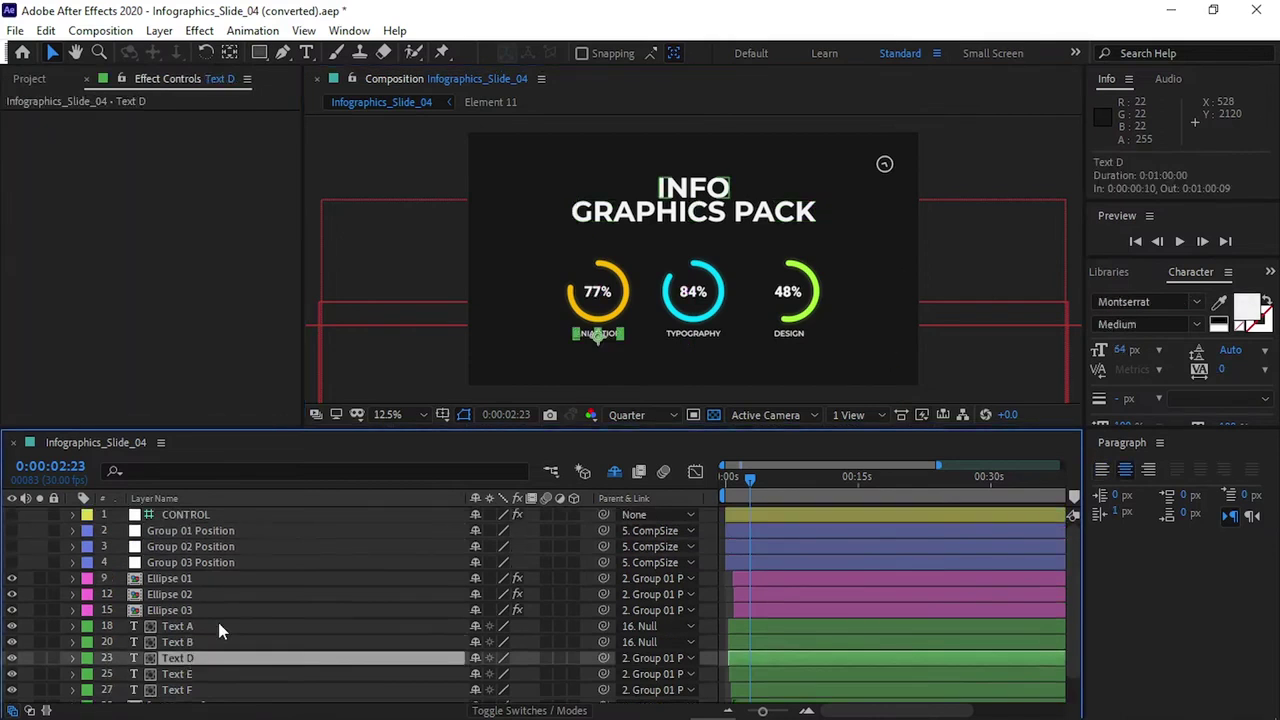
scroll(220, 630, down, 1)
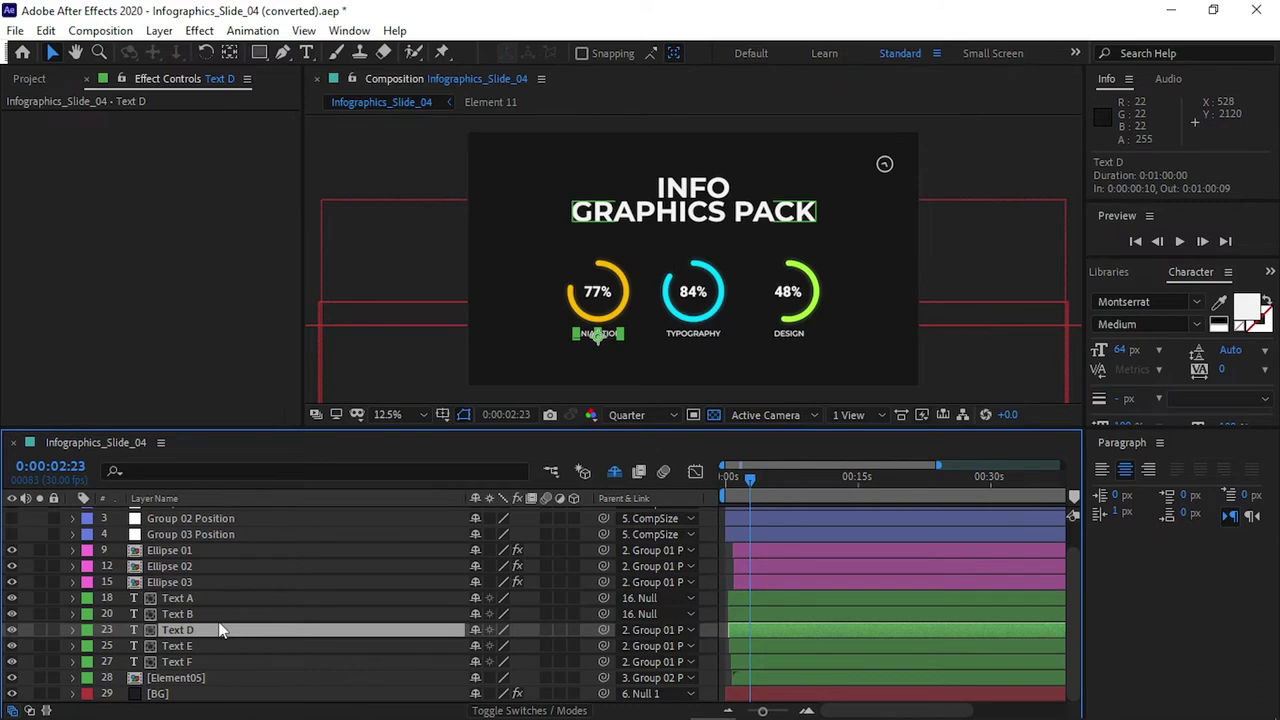
scroll(218, 630, up, 1)
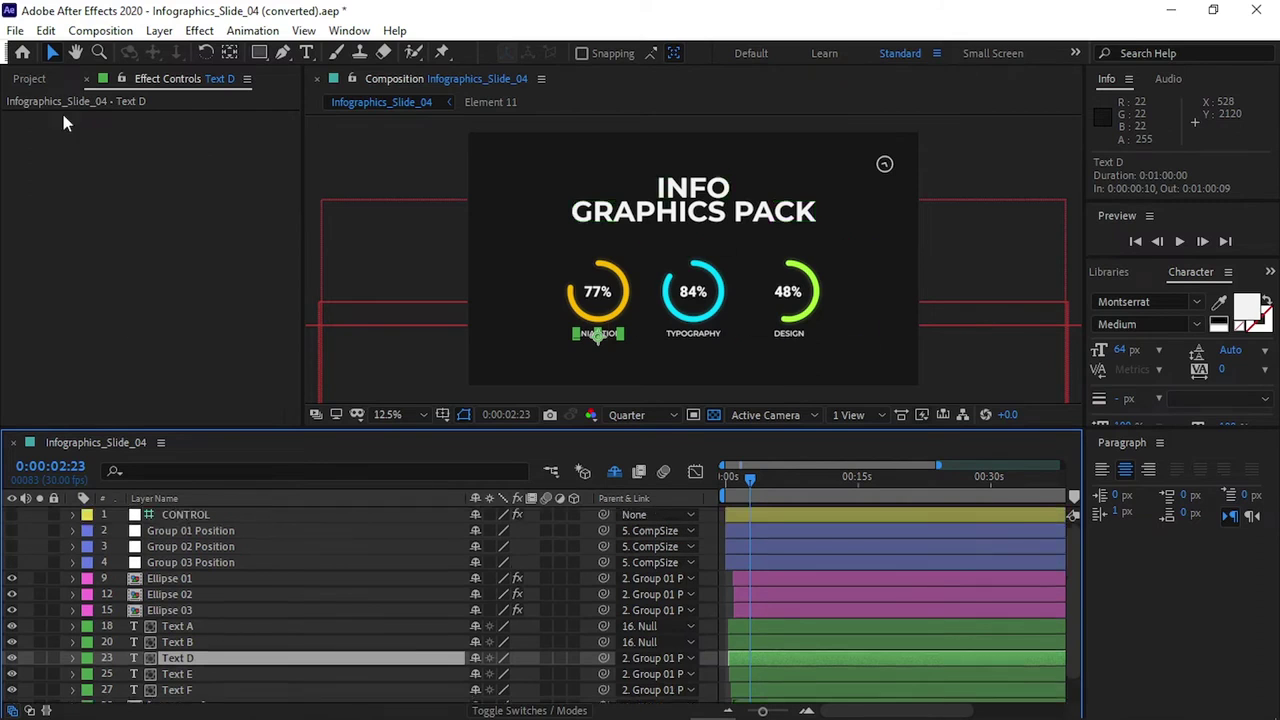
Select the Ellipse 03 ring layer and play a preview of the slide
click(31, 80)
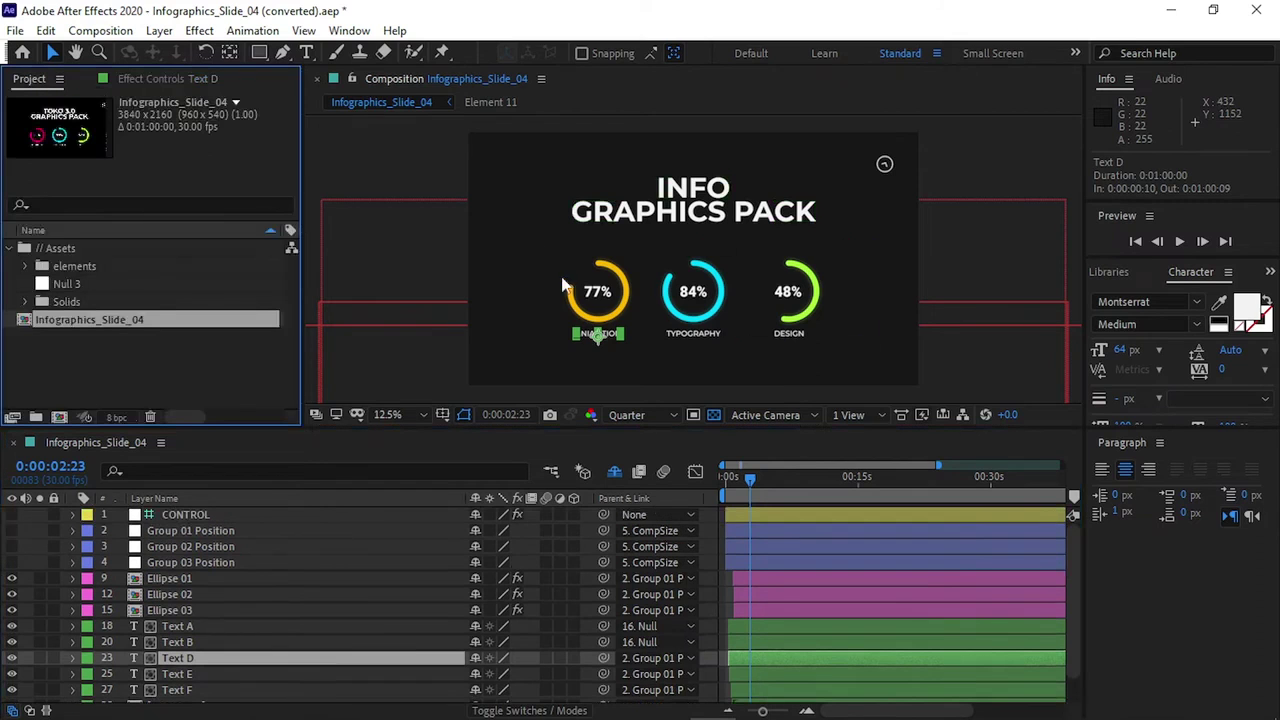
click(792, 310)
key(space)
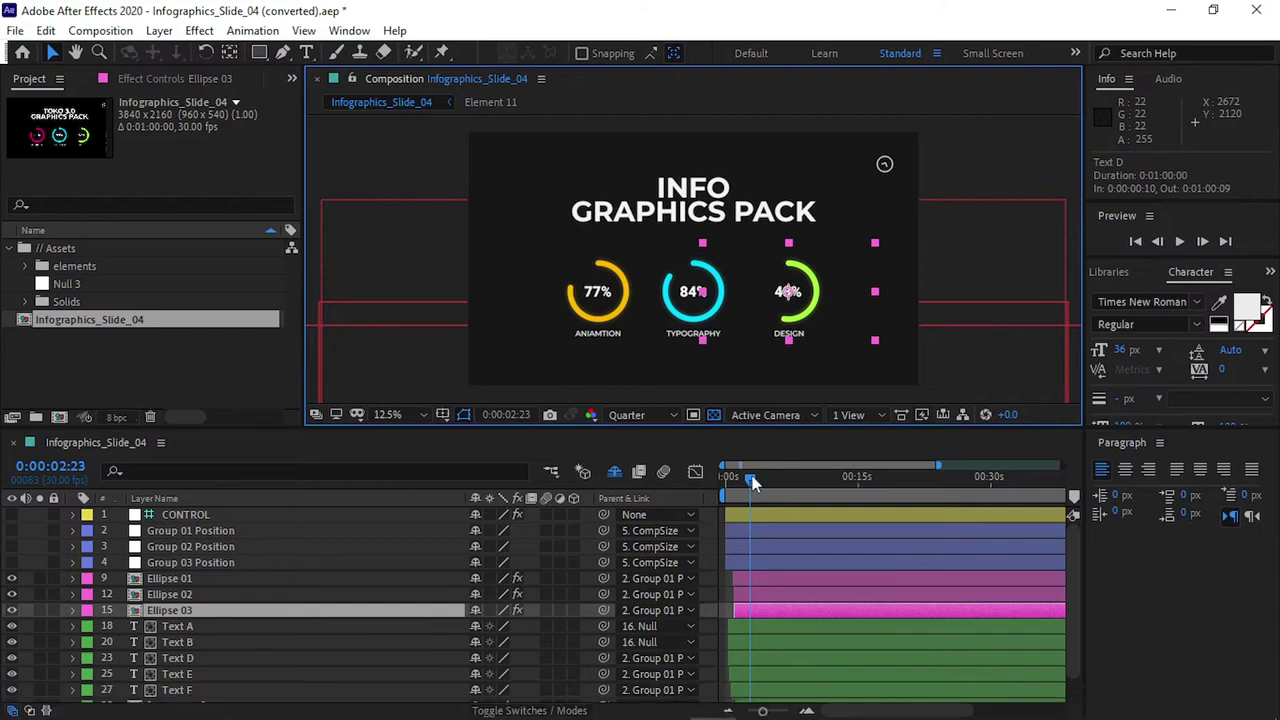
Scrub the timeline, then open Infographics_Slide_22 in After Effects from File Explorer
drag(845, 483, 728, 471)
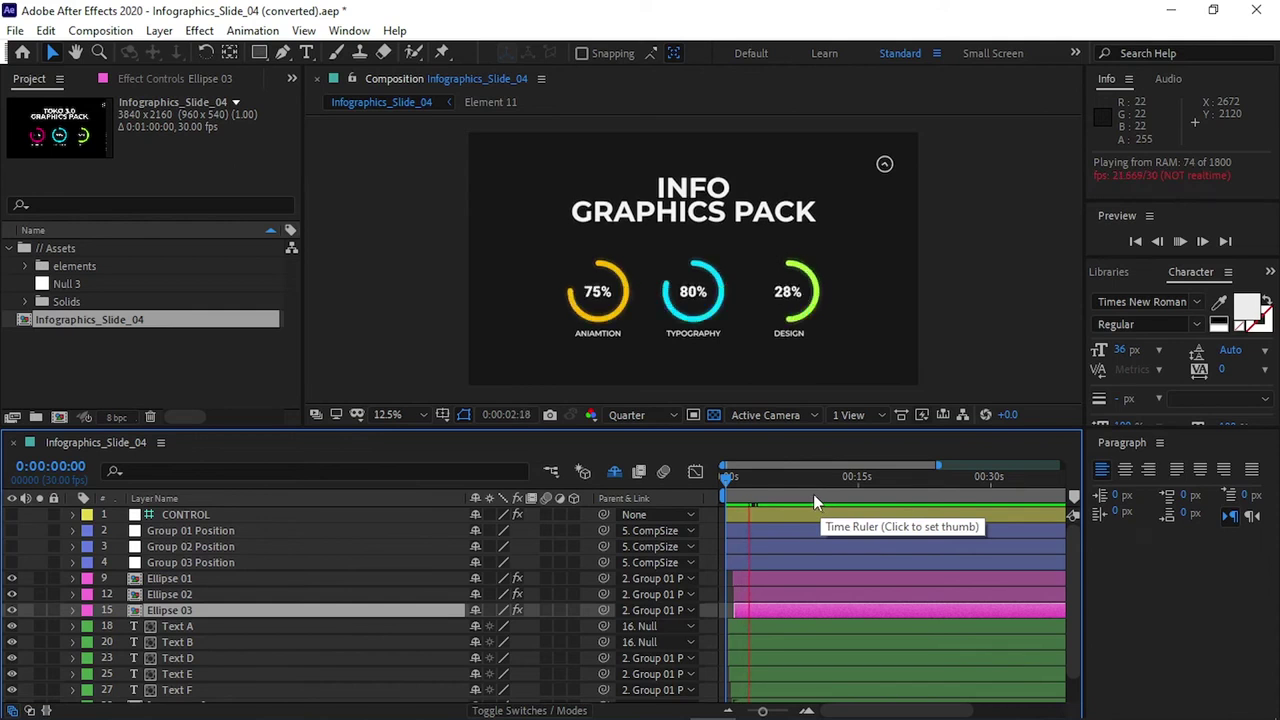
drag(745, 484, 845, 480)
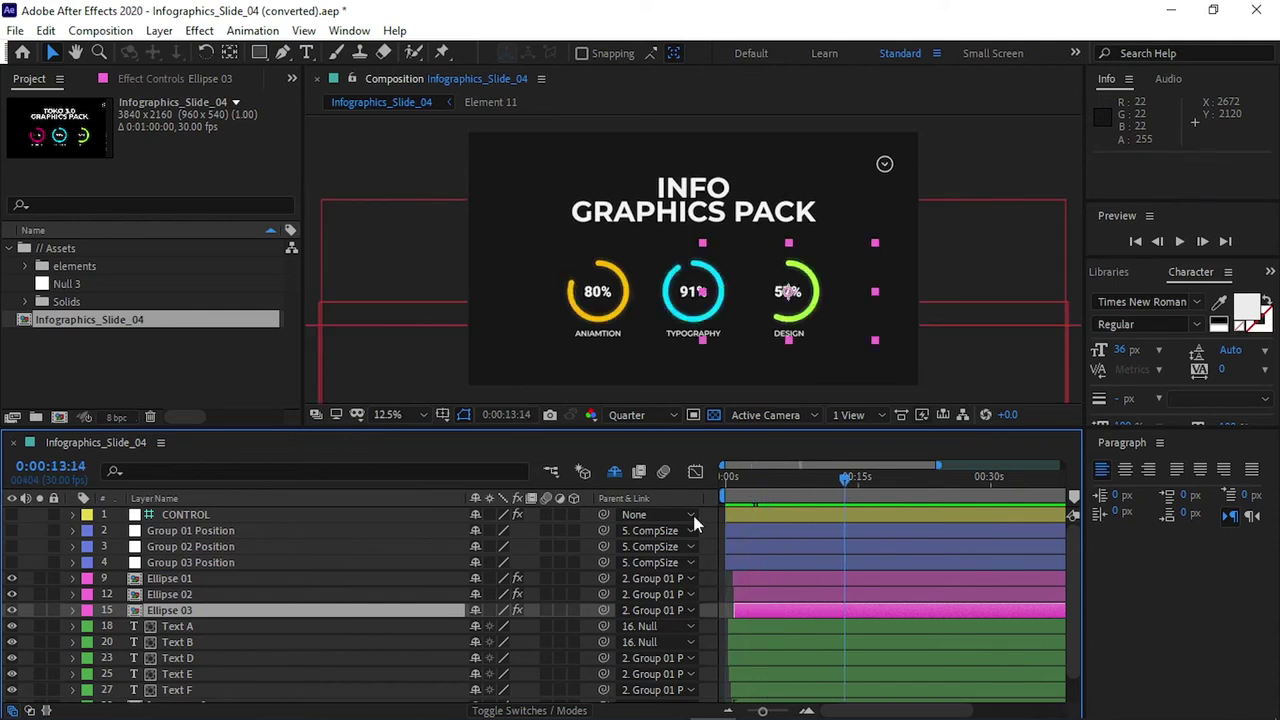
click(69, 700)
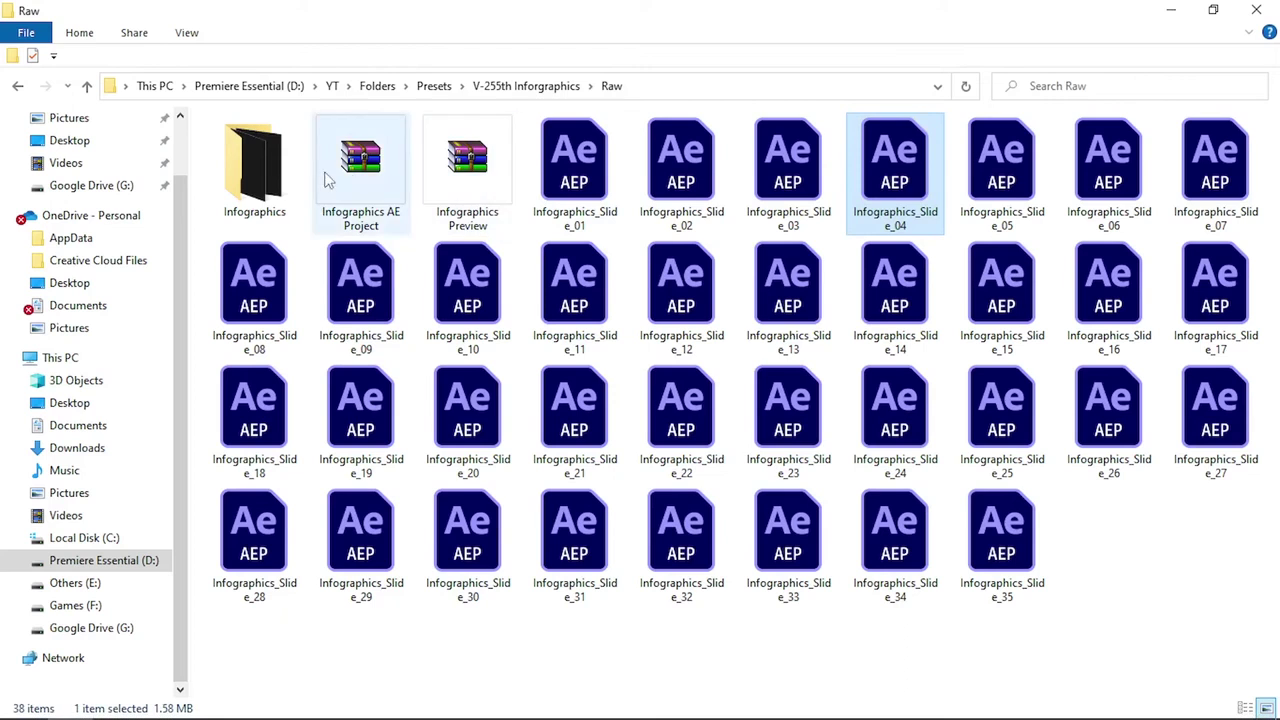
click(700, 415)
right_click(700, 415)
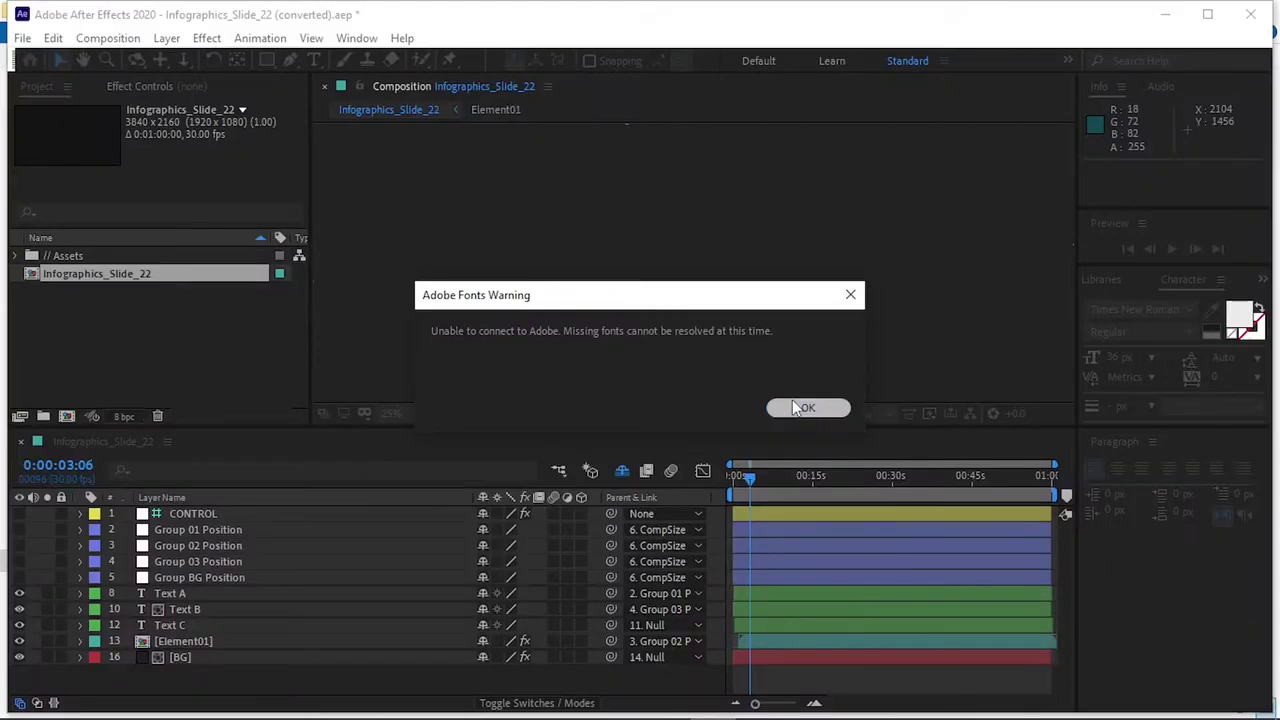
Dismiss the missing-fonts warnings, preview Slide_22, and select the 'bold text.' title layer
click(795, 402)
click(858, 528)
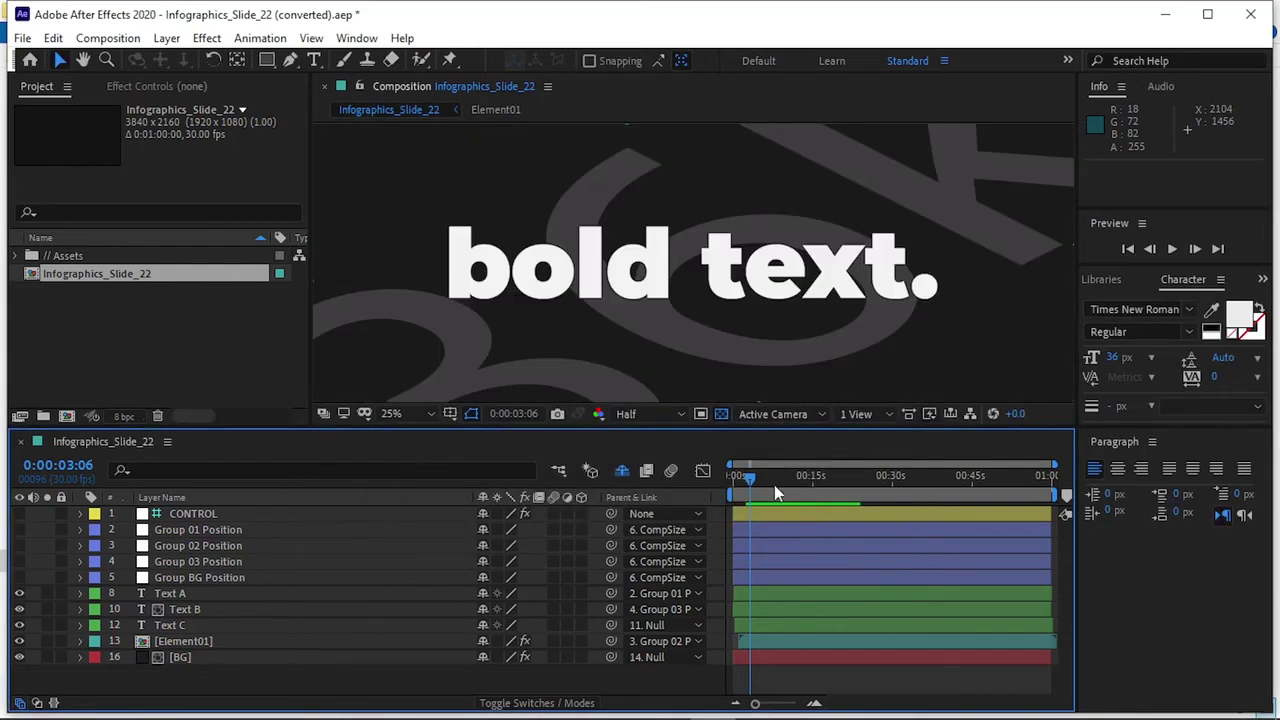
key(space)
drag(787, 486, 741, 482)
key(space)
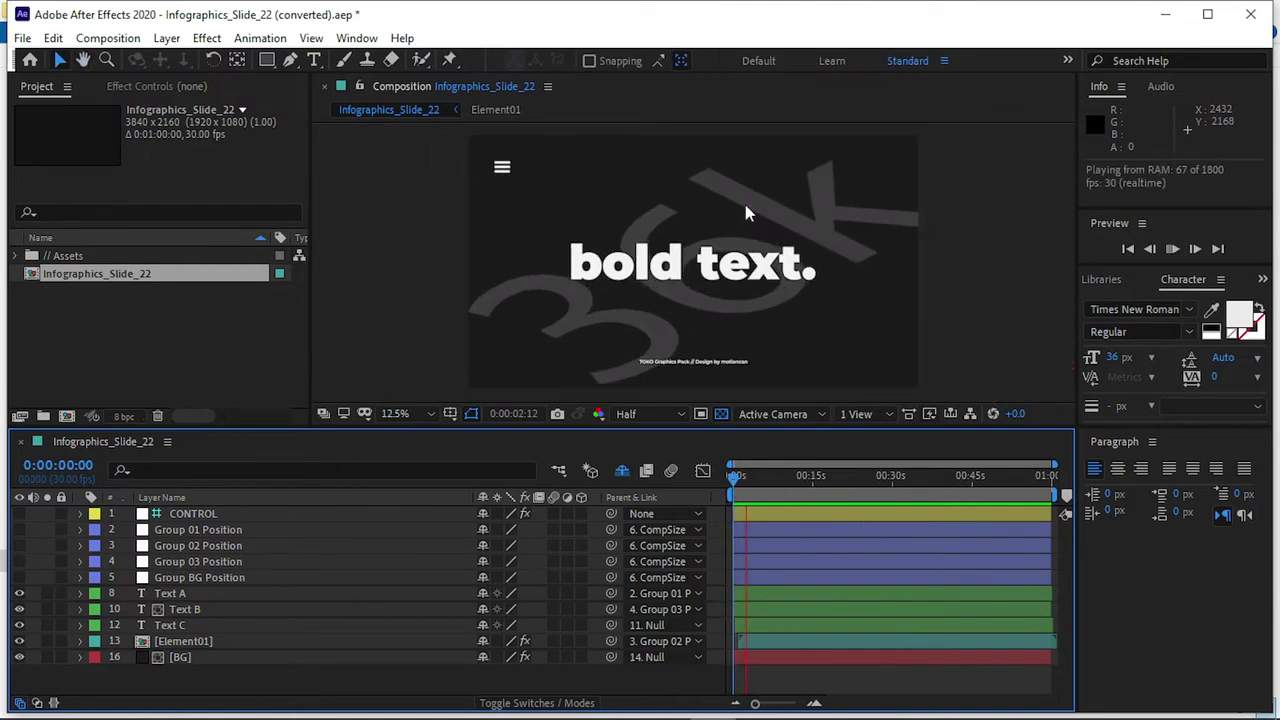
click(715, 268)
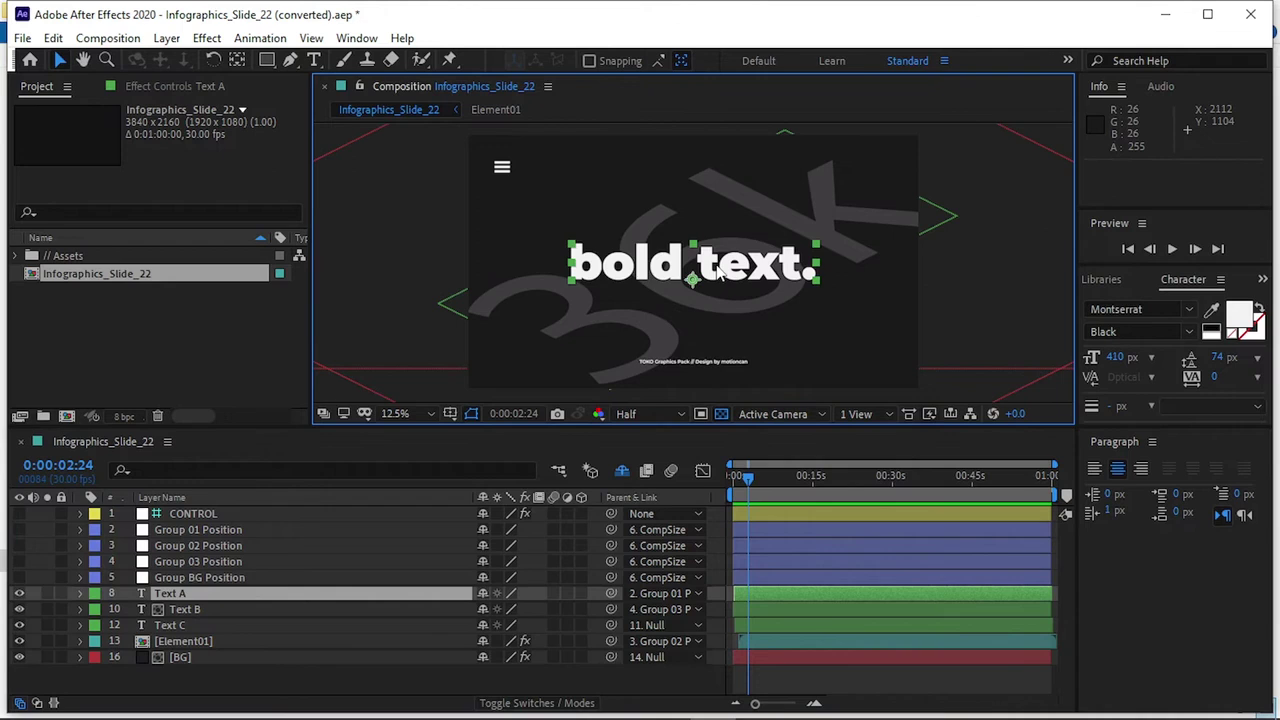
Replace the 'bold text.' headline with 'My Info'
double_click(718, 270)
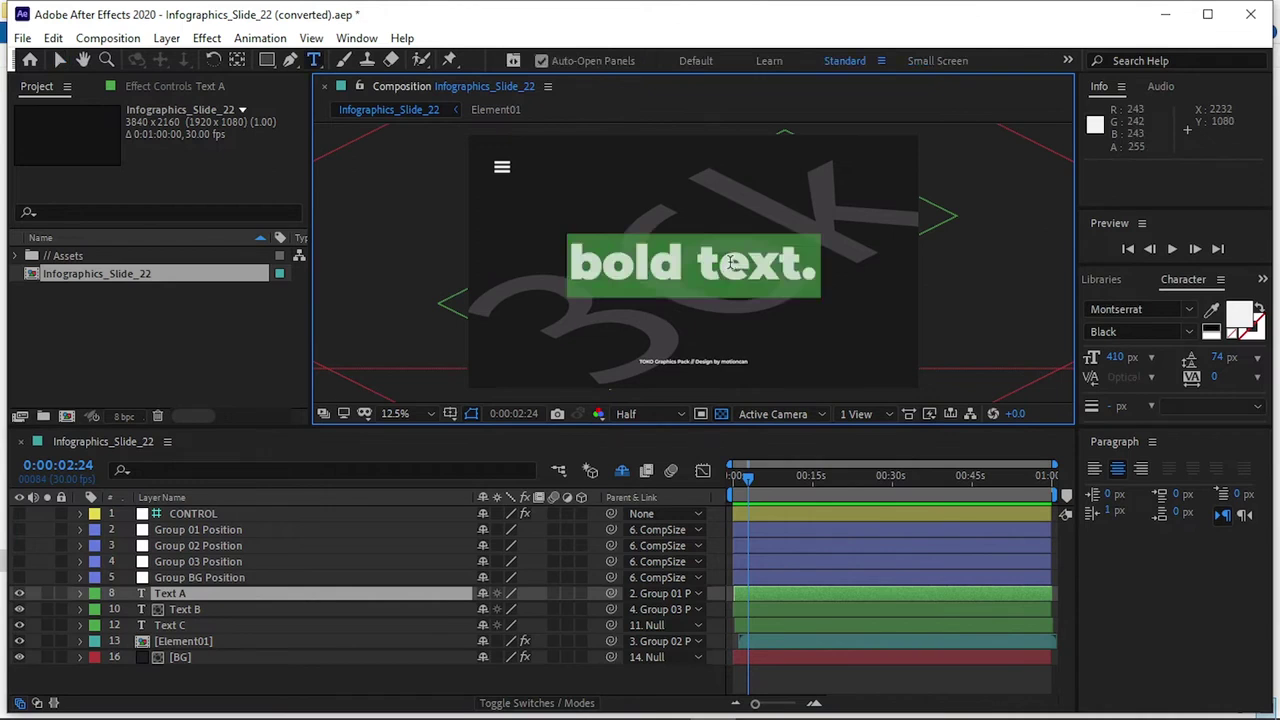
text(Inf)
key(BackSpace)
key(BackSpace)
key(BackSpace)
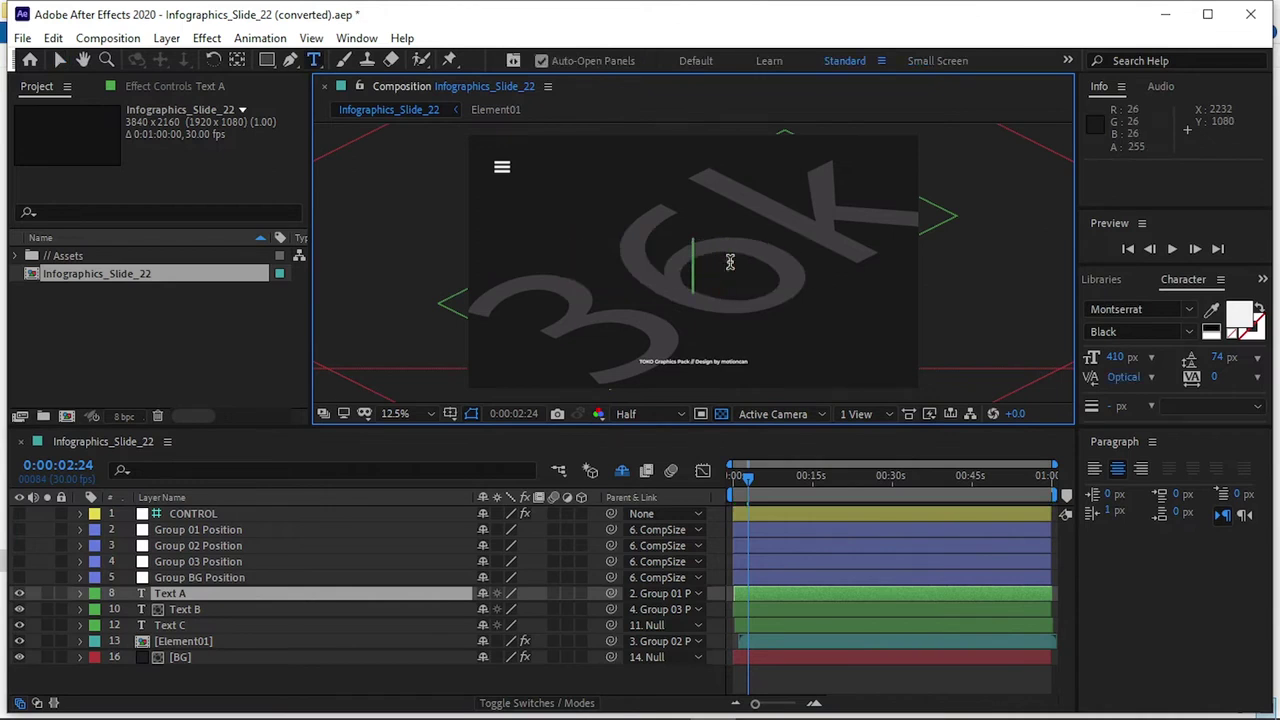
text(My I)
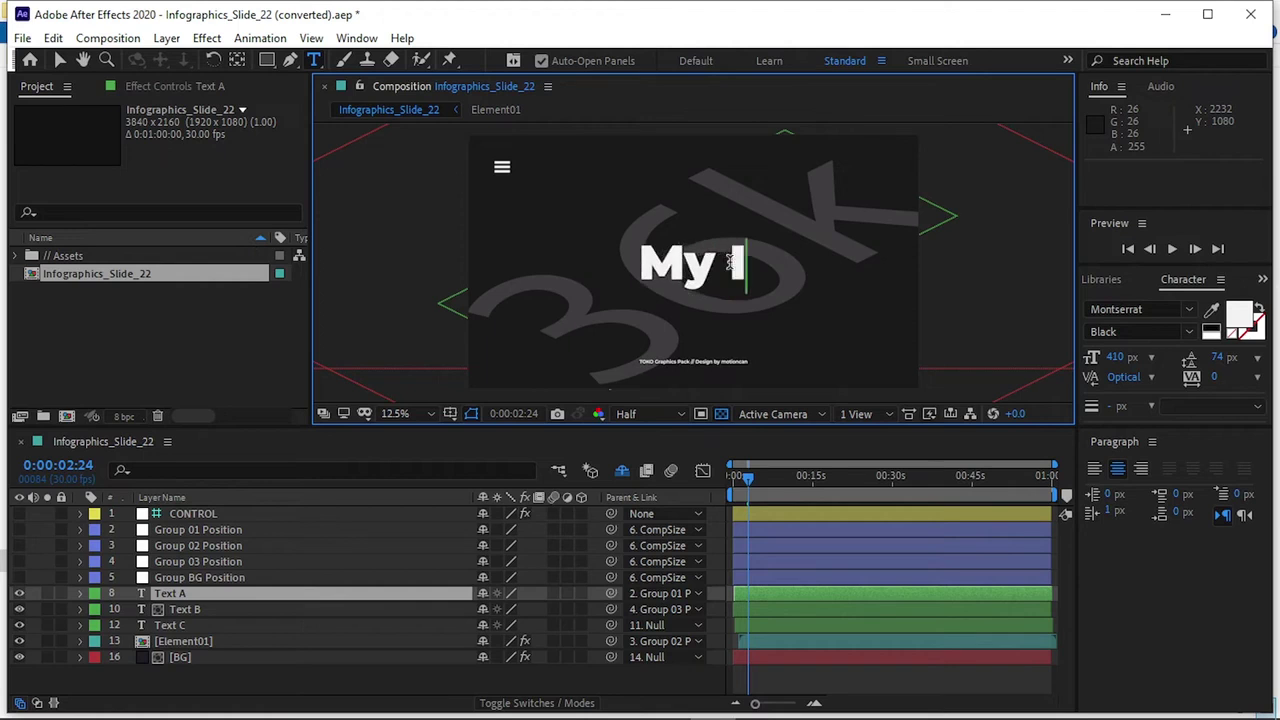
text(nfo)
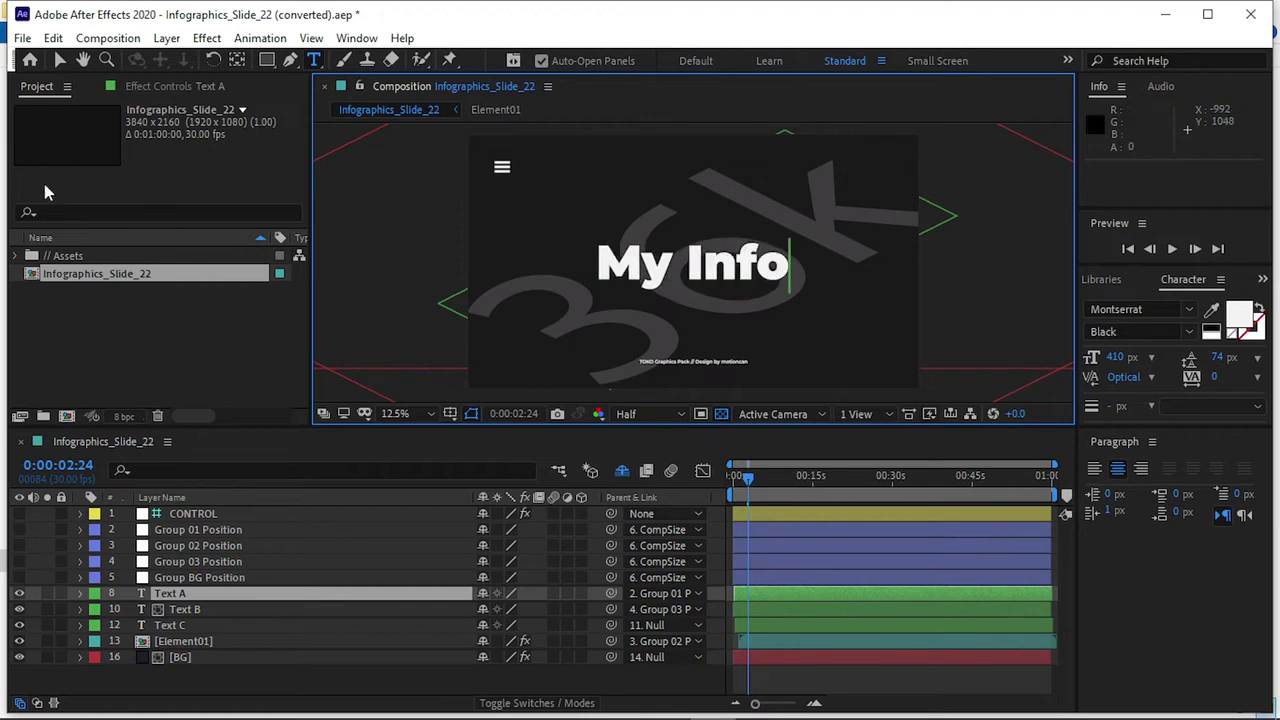
click(59, 60)
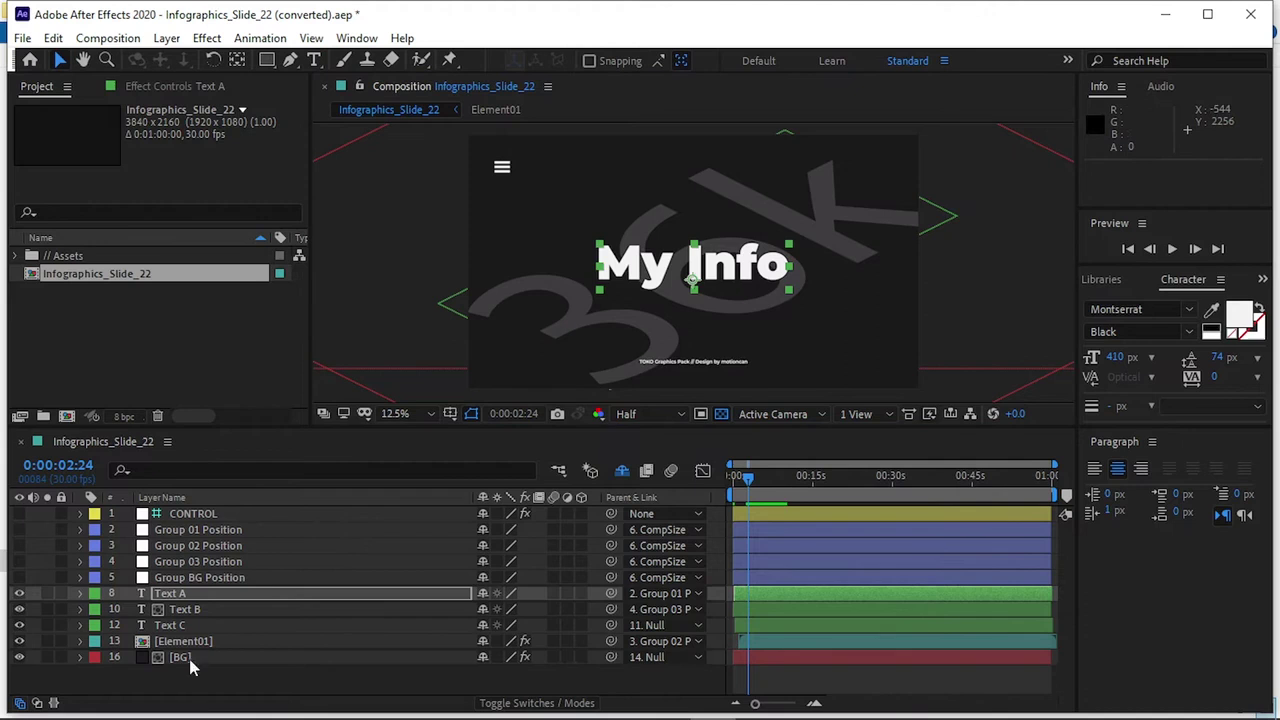
Show the CONTROL layer's effect settings and select BG Color, BG Opacity and Element Color
click(196, 612)
click(207, 515)
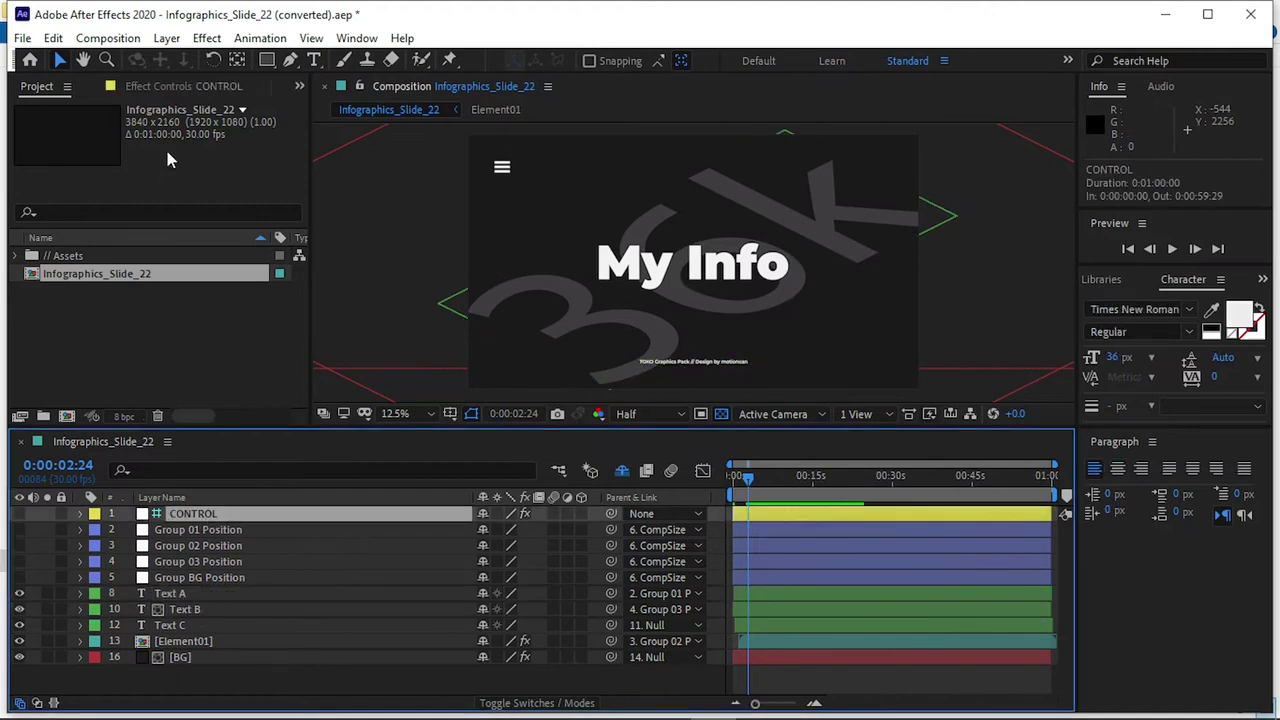
click(176, 89)
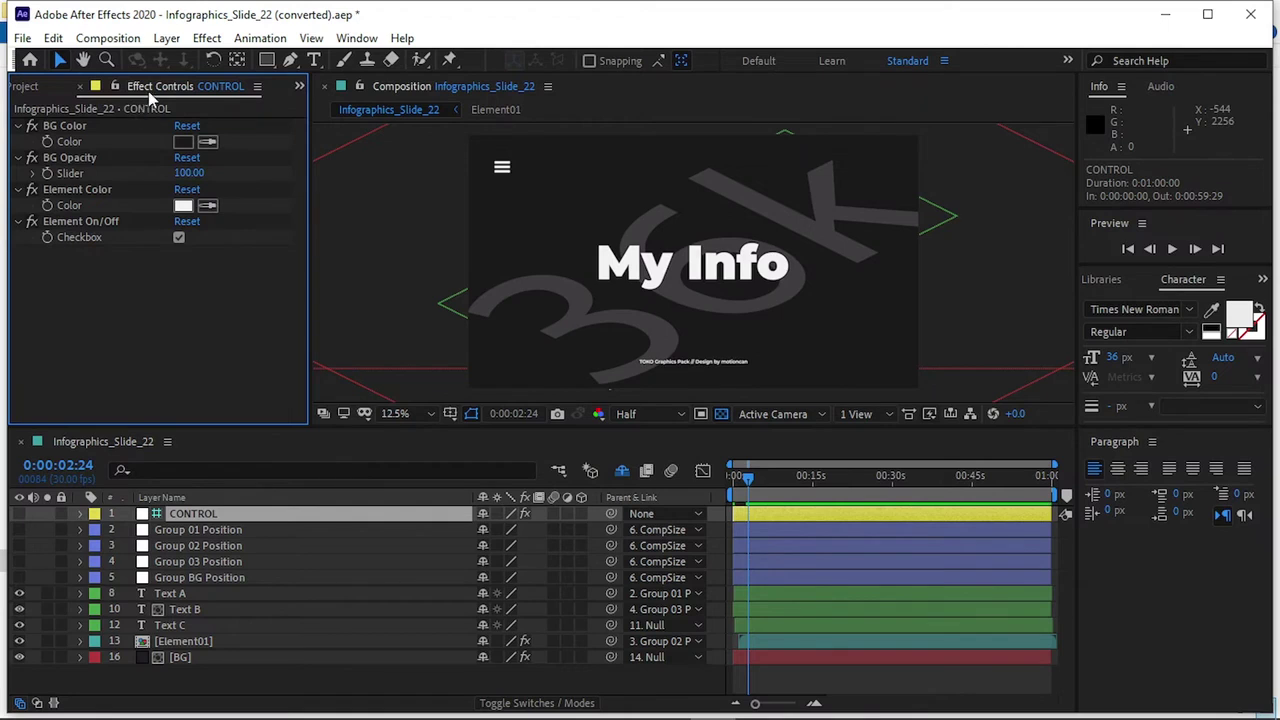
click(72, 127)
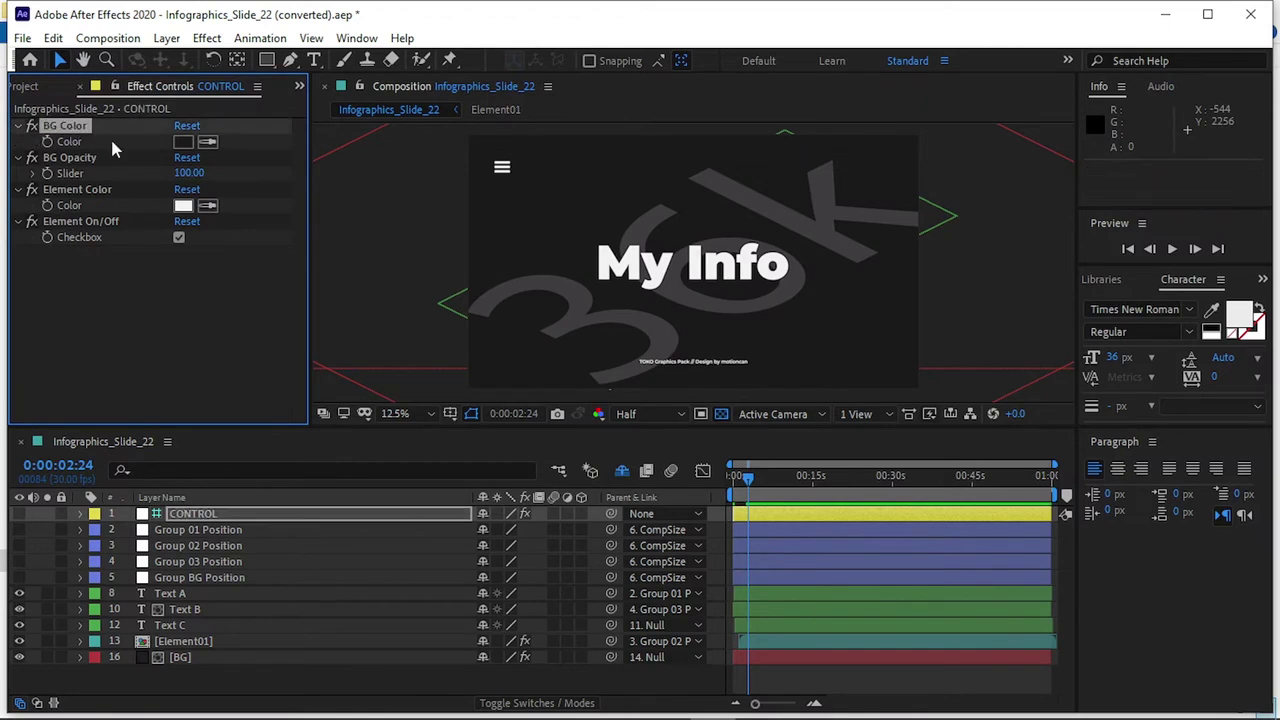
click(74, 159)
click(78, 191)
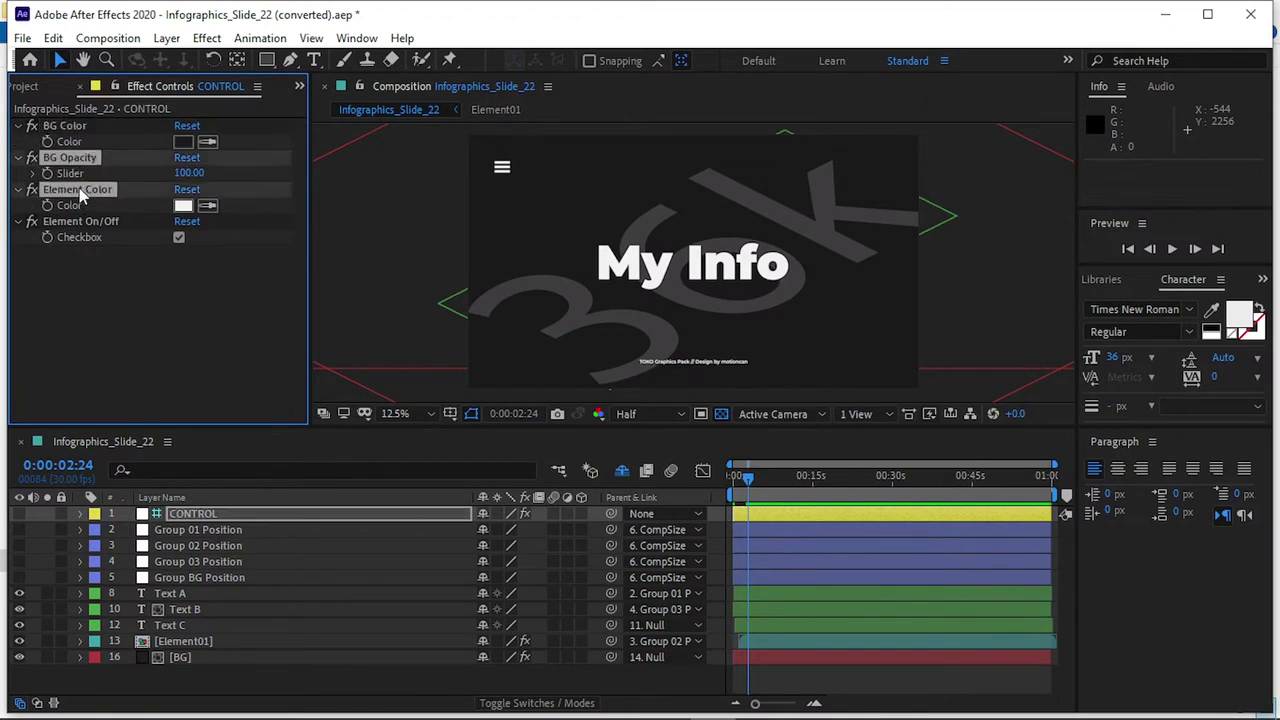
Switch off Element On/Off, reselect Element Color, then select the credit line under the headline
shift+click(101, 223)
click(101, 223)
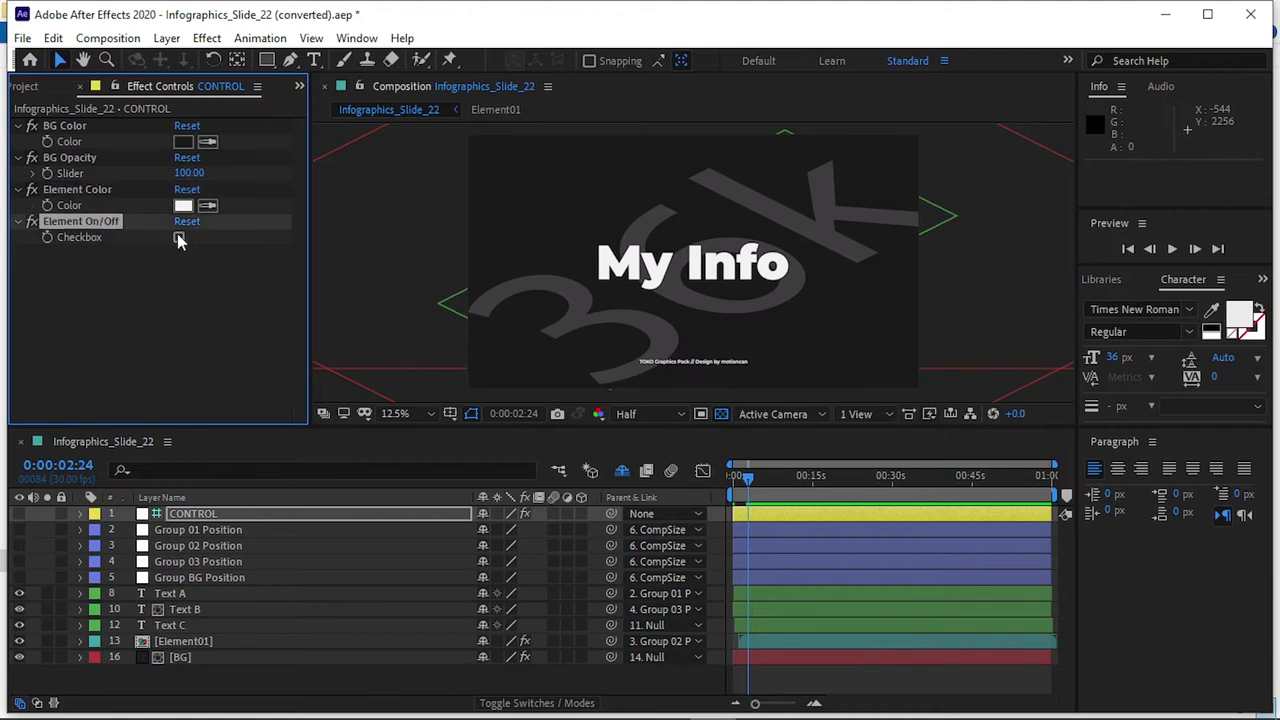
click(104, 192)
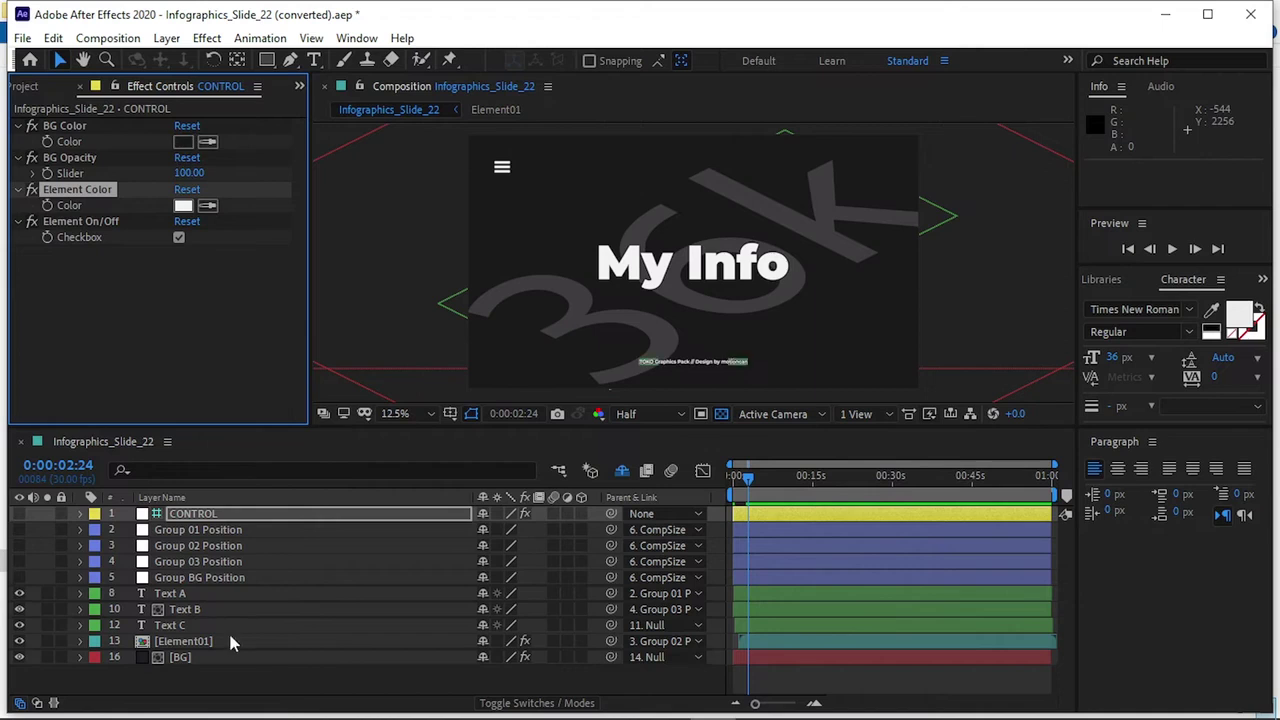
click(177, 596)
click(694, 362)
Delete the Text B credit line and retype the rotated backdrop text as 'premiere'
key(Delete)
click(689, 312)
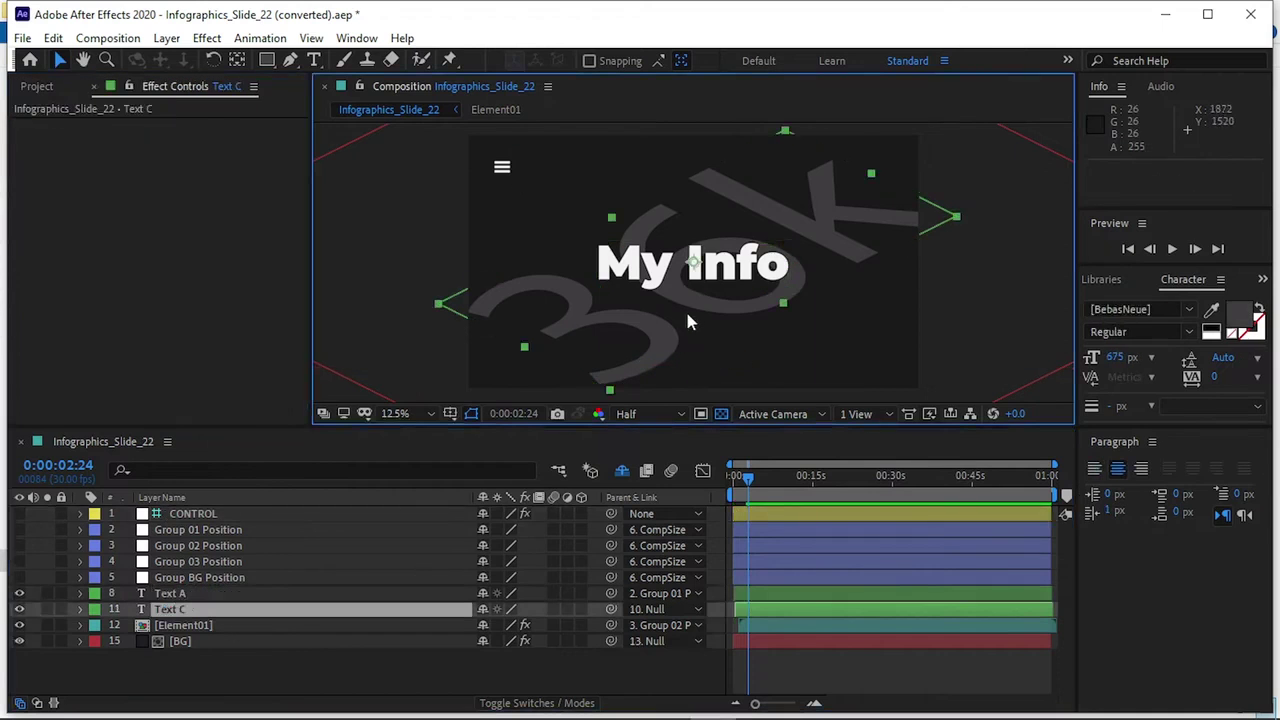
key(ctrl+t)
double_click(686, 313)
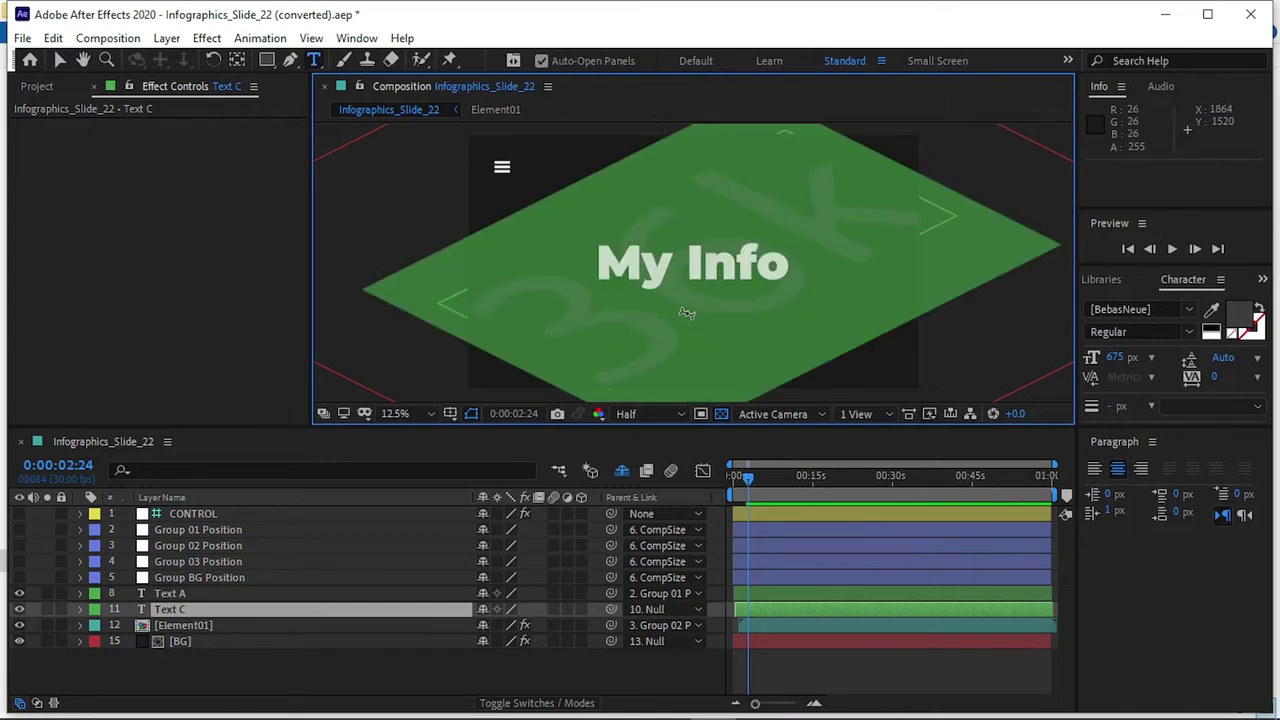
text(premie)
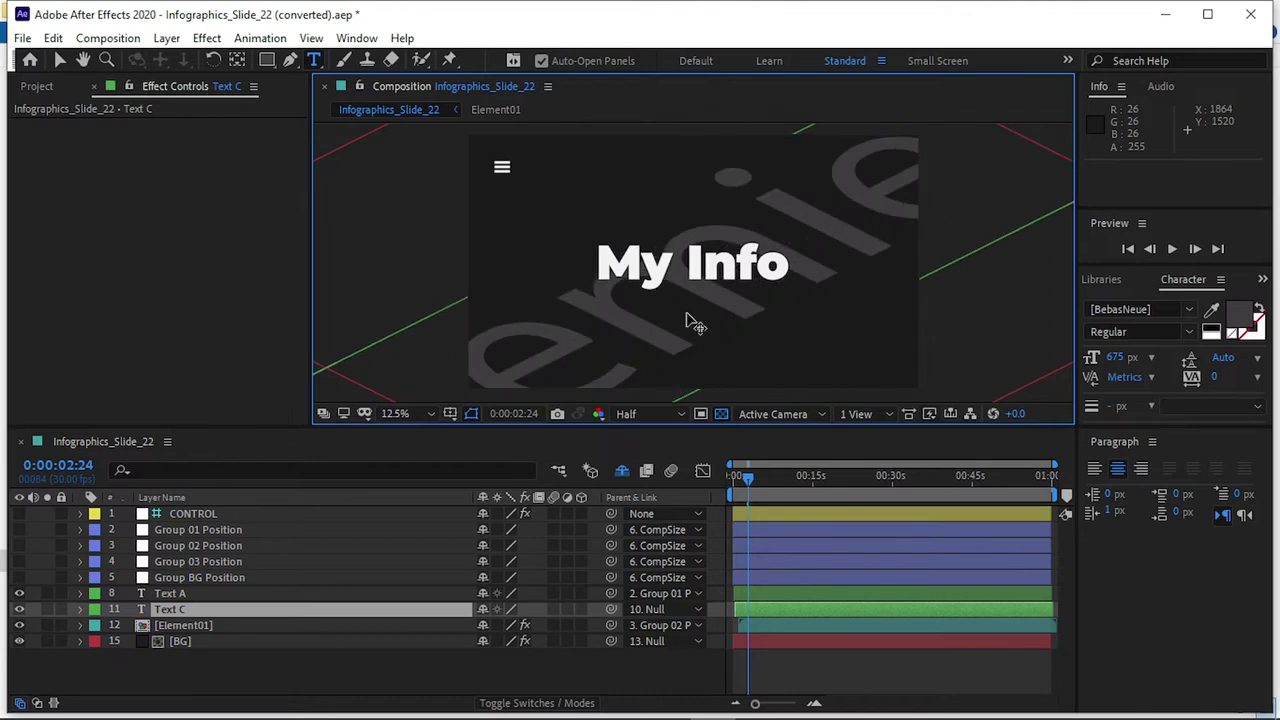
Shrink the 'premiere' backdrop text to 302 px and preview the animation from the start
key(ctrl+a)
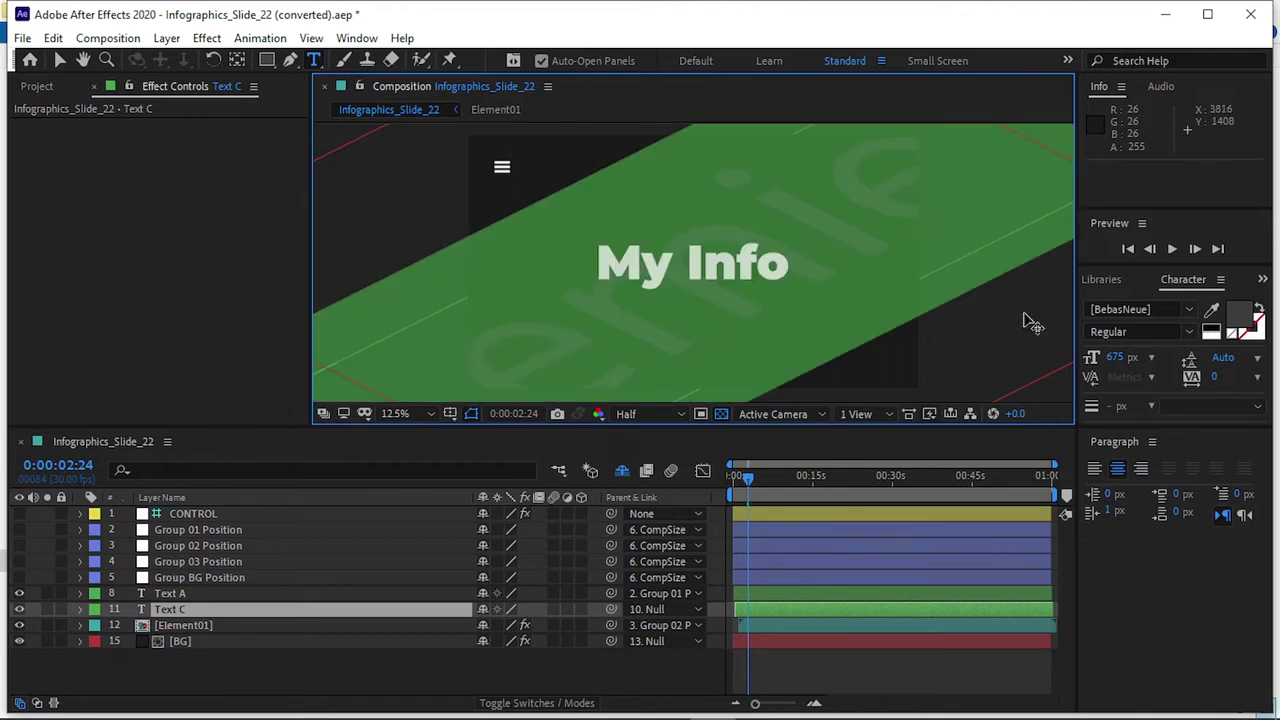
click(1100, 357)
drag(1100, 357, 786, 385)
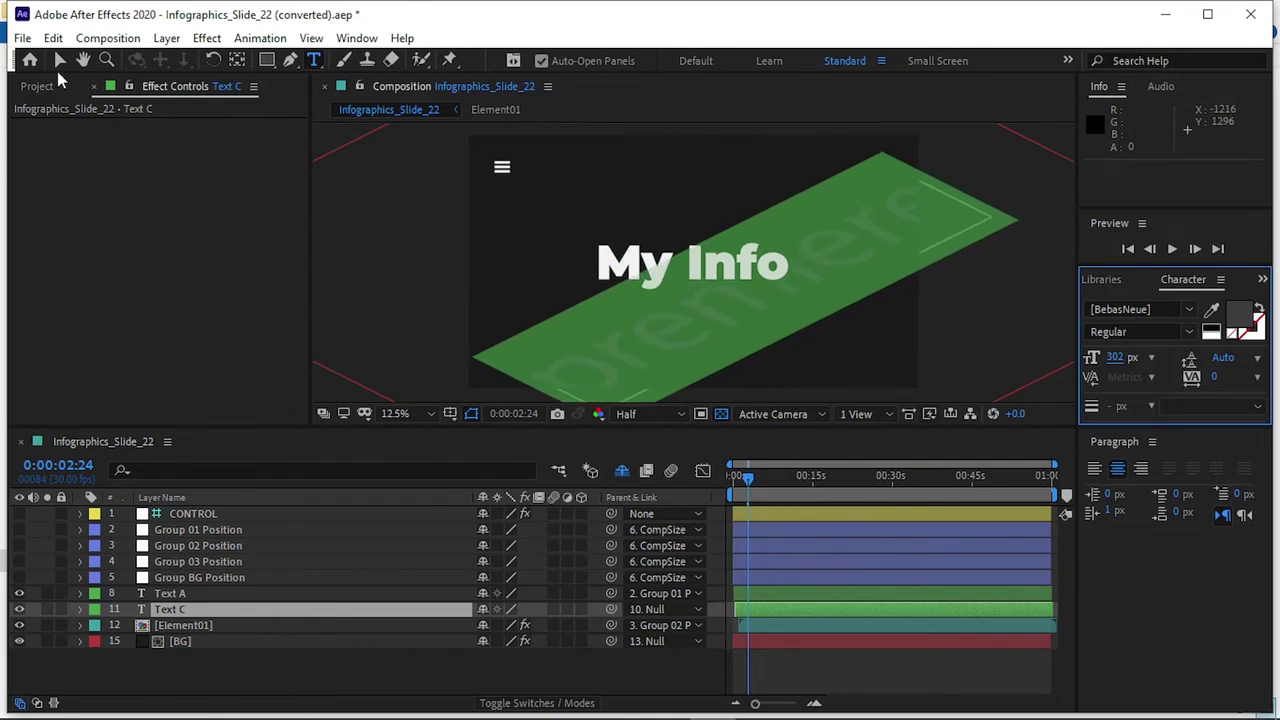
click(57, 62)
click(810, 477)
click(738, 478)
key(space)
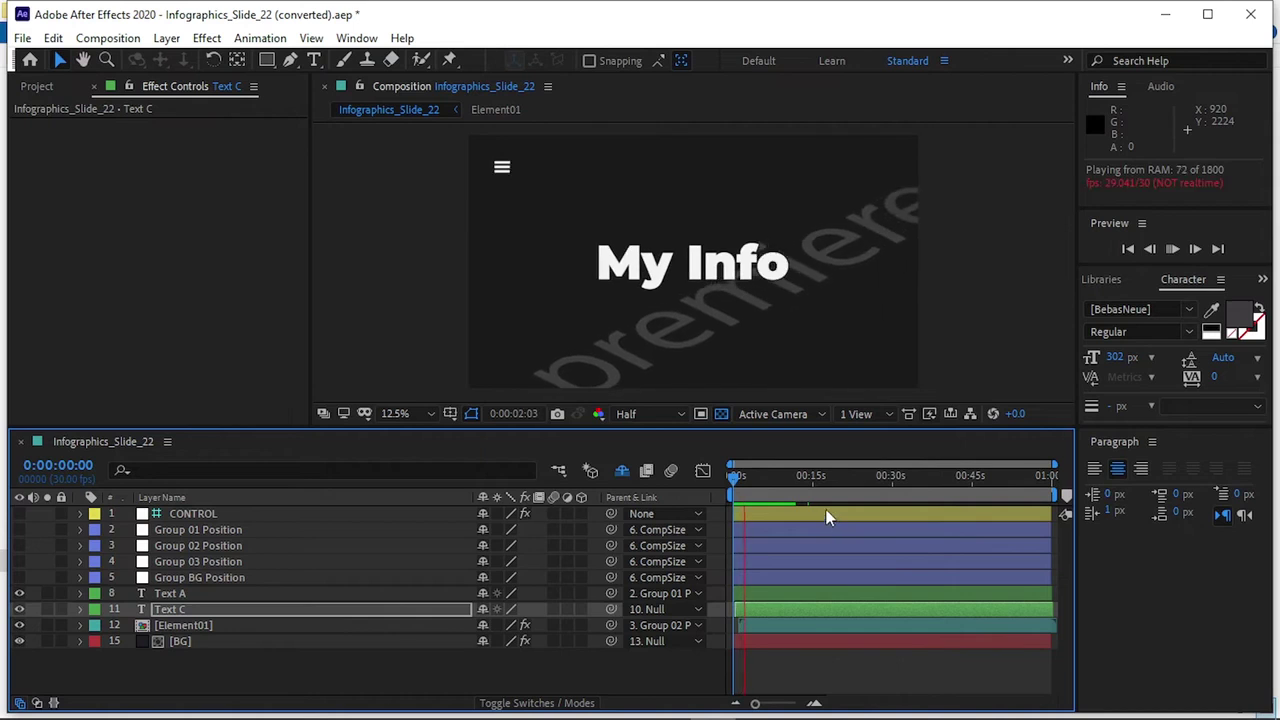
key(h)
drag(749, 480, 877, 479)
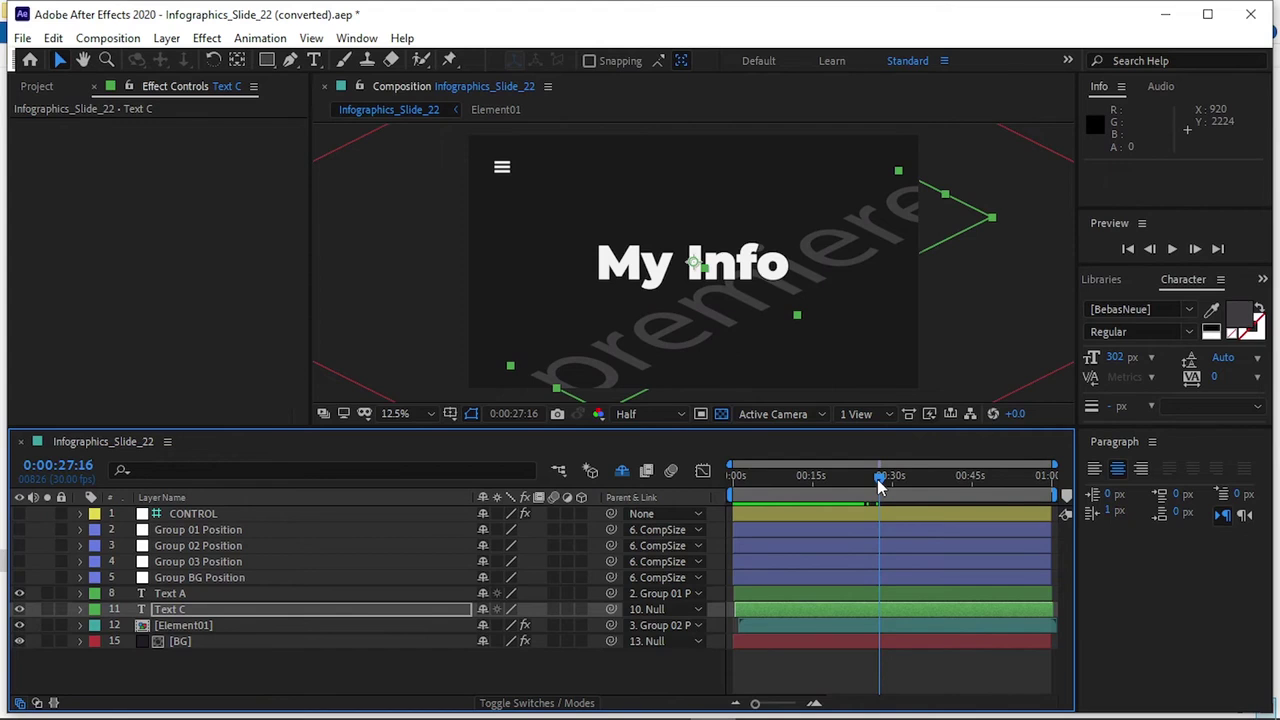
drag(877, 479, 965, 487)
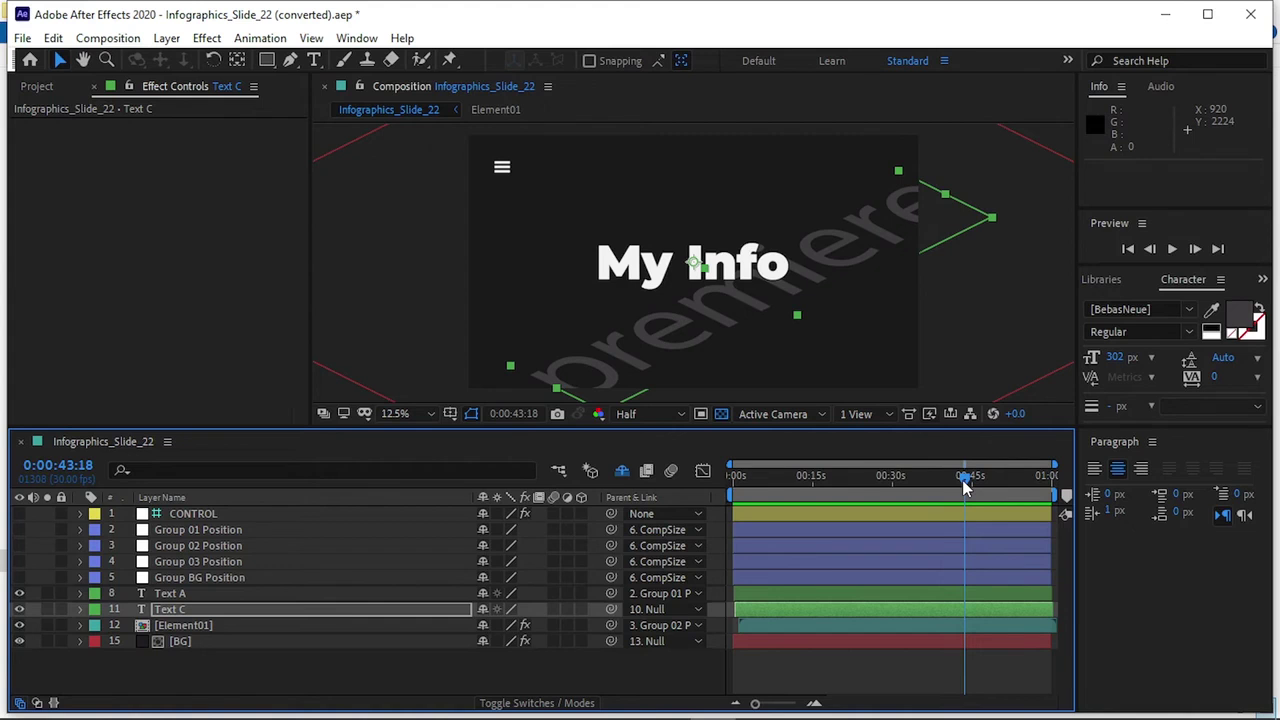
View 34.gif from the Infographics folder in Photos, then return to the Raw folder
click(1165, 20)
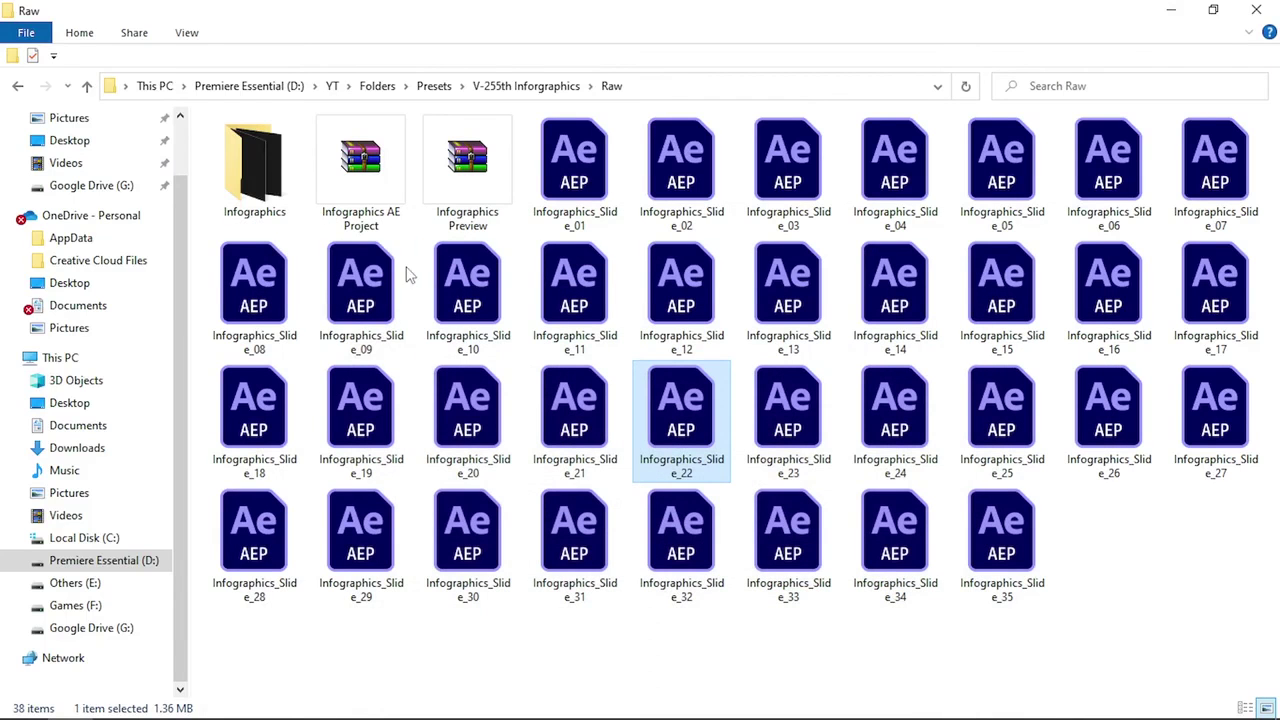
double_click(258, 150)
click(563, 497)
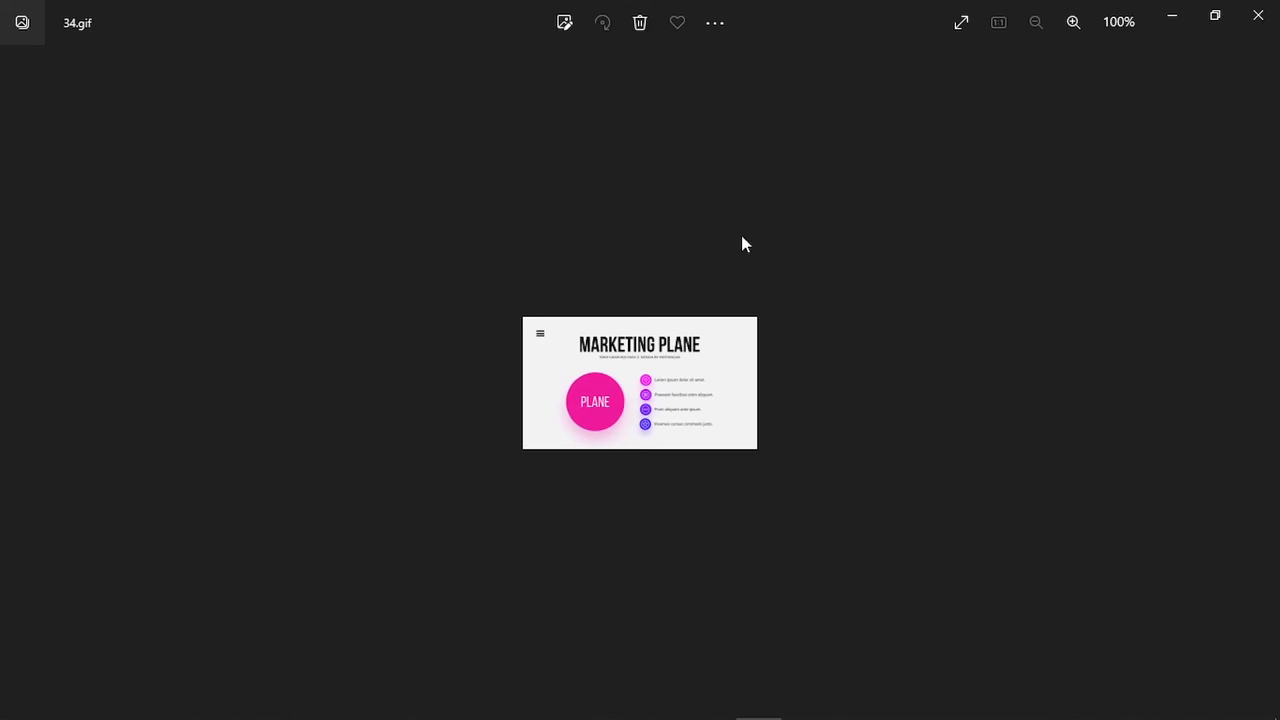
click(1258, 14)
click(612, 88)
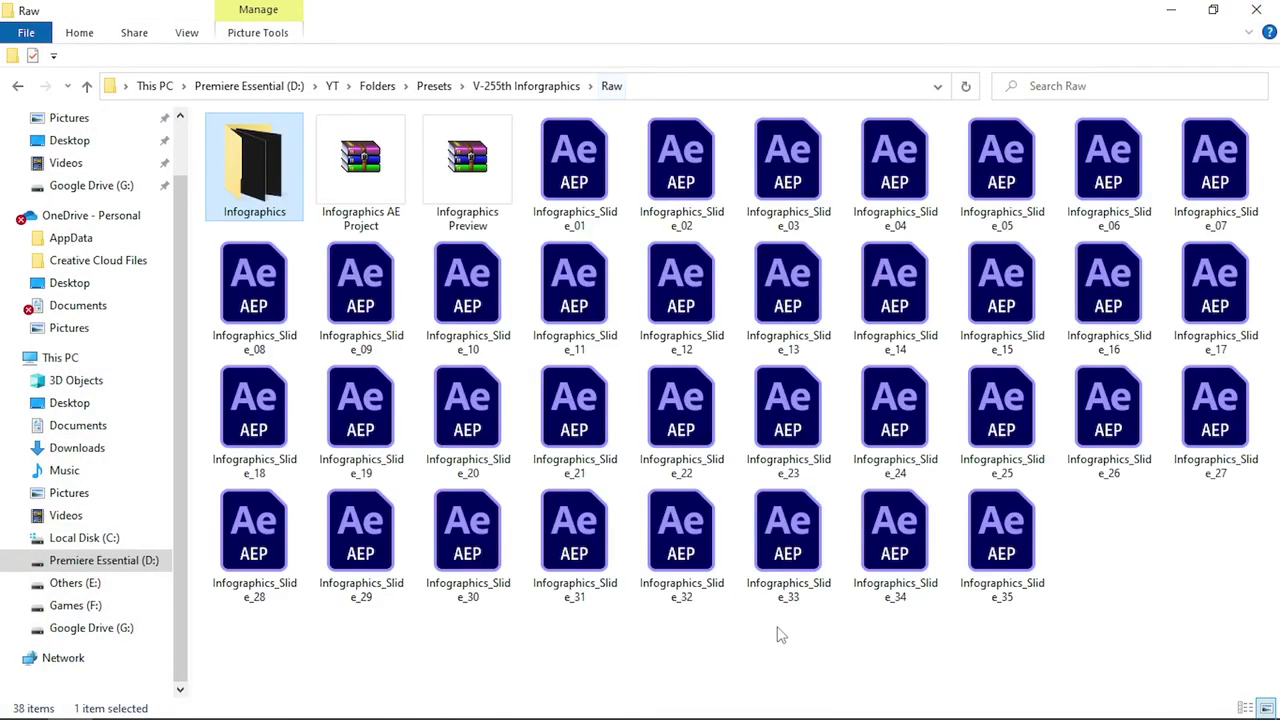
Open Infographics_Slide_34 in After Effects 2020, discarding Slide_22 changes and accepting the conversion notice
right_click(905, 542)
mouse_move(988, 258)
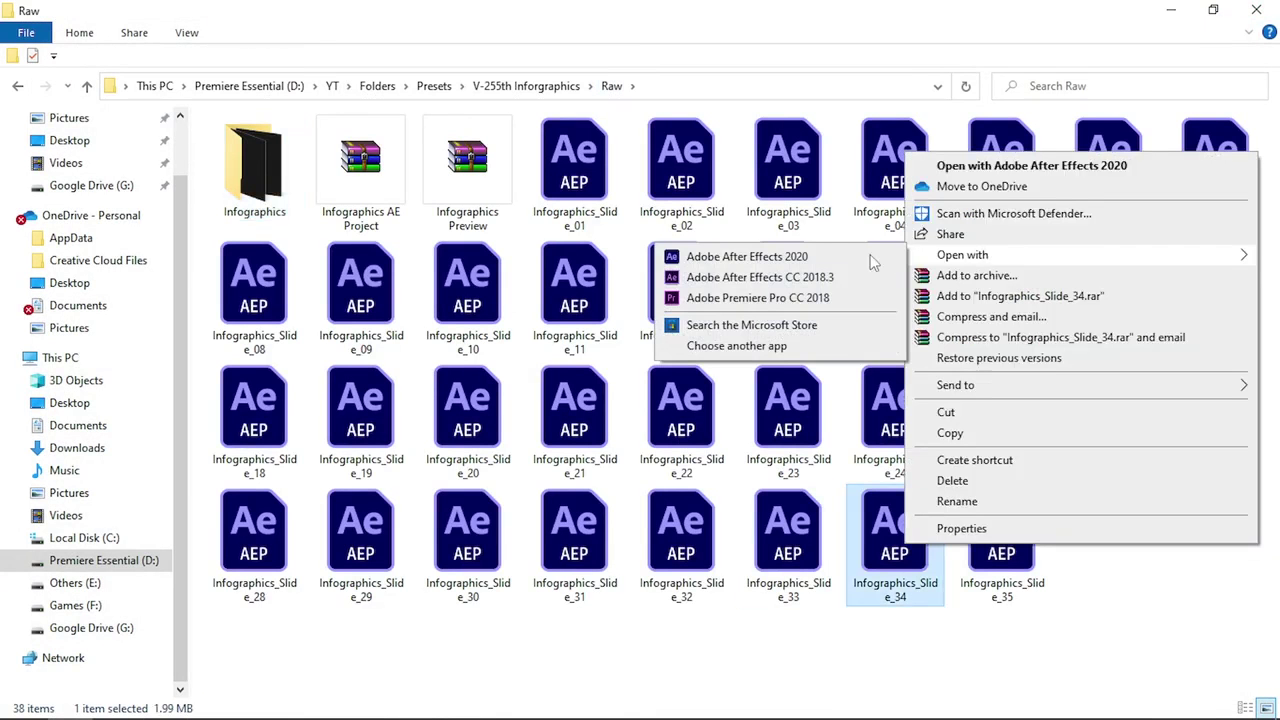
click(808, 258)
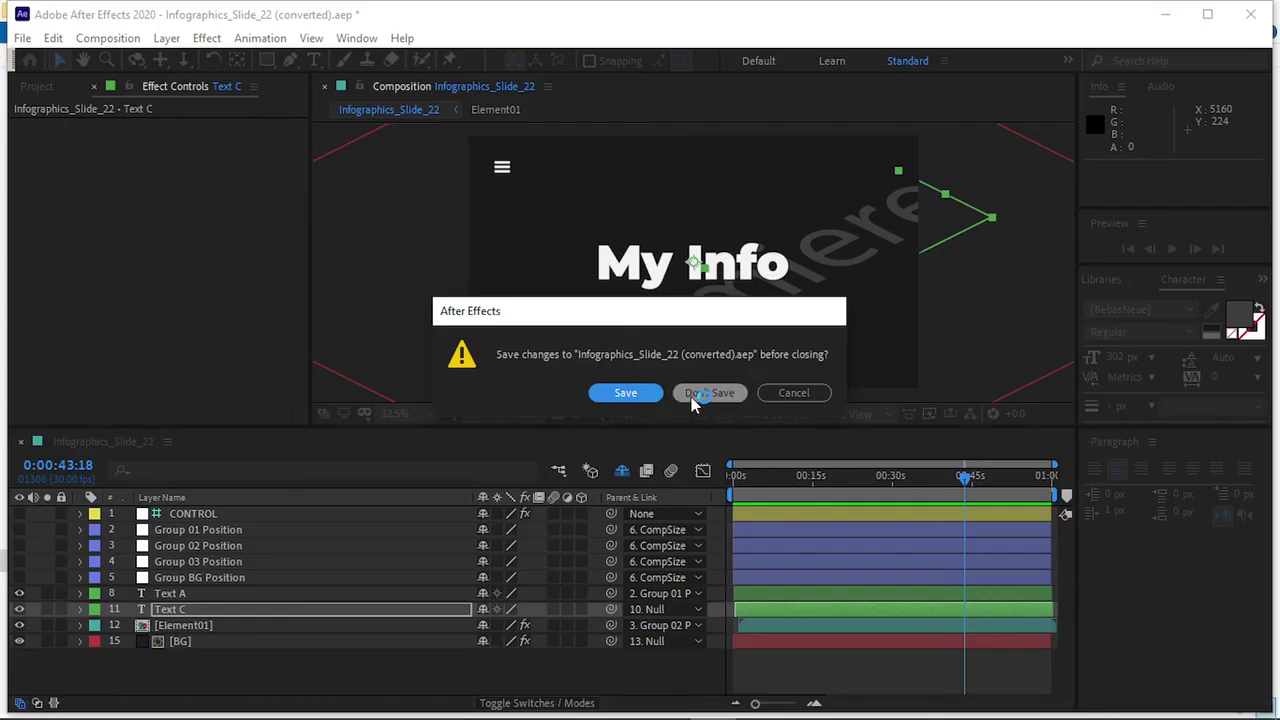
click(700, 394)
click(817, 401)
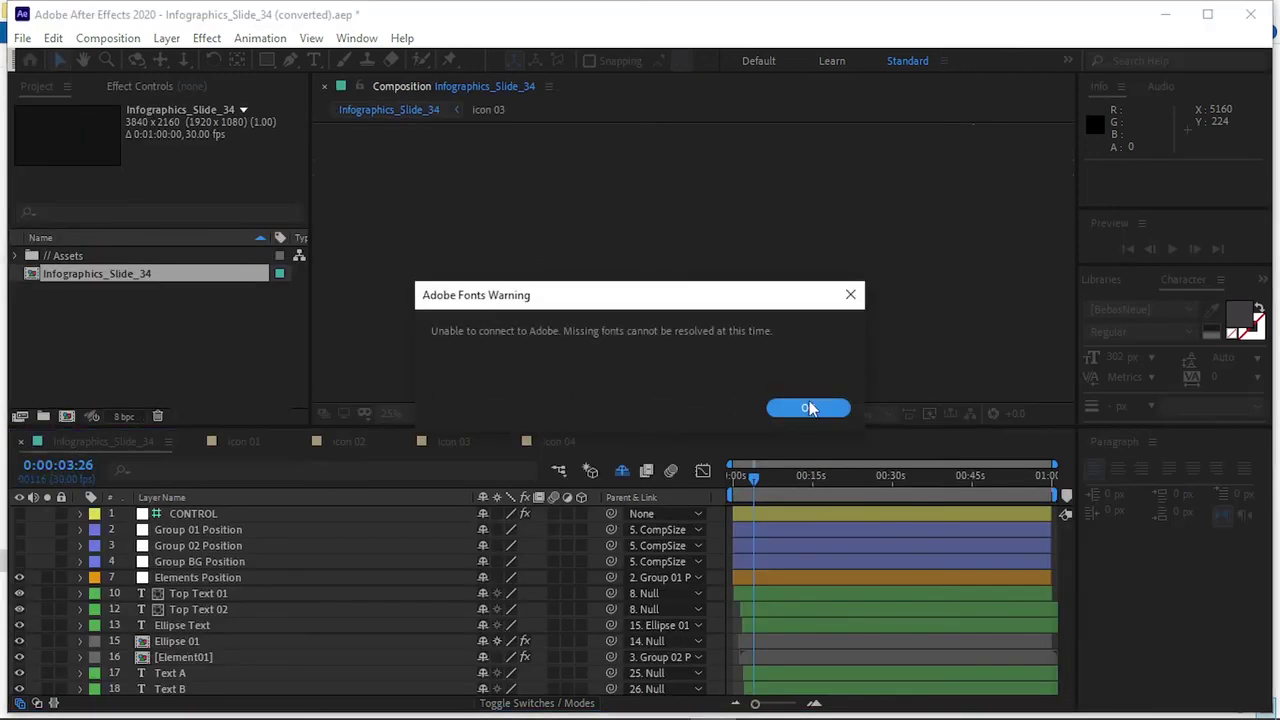
Dismiss the fonts warnings, rewind to 0, zoom the viewer to 12.5% and preview Slide_34
click(810, 408)
click(866, 527)
drag(750, 482, 791, 478)
scroll(675, 350, down, 2)
key(space)
key(space)
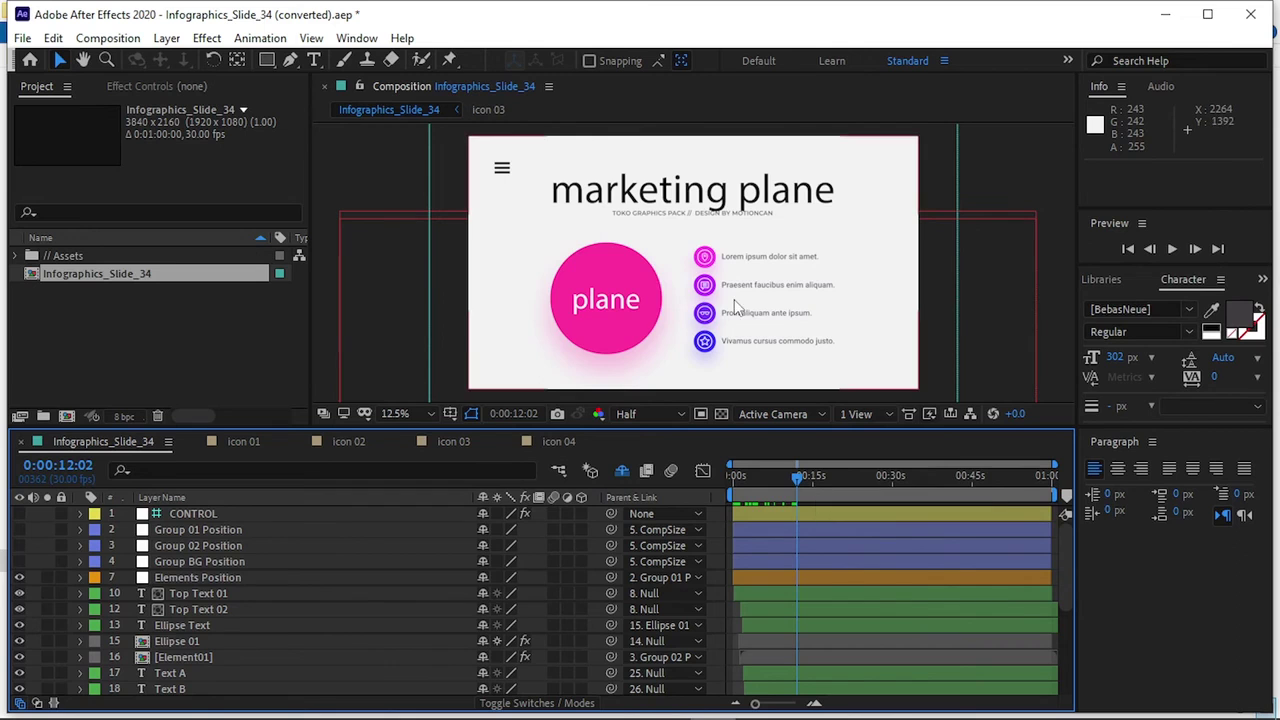
click(655, 310)
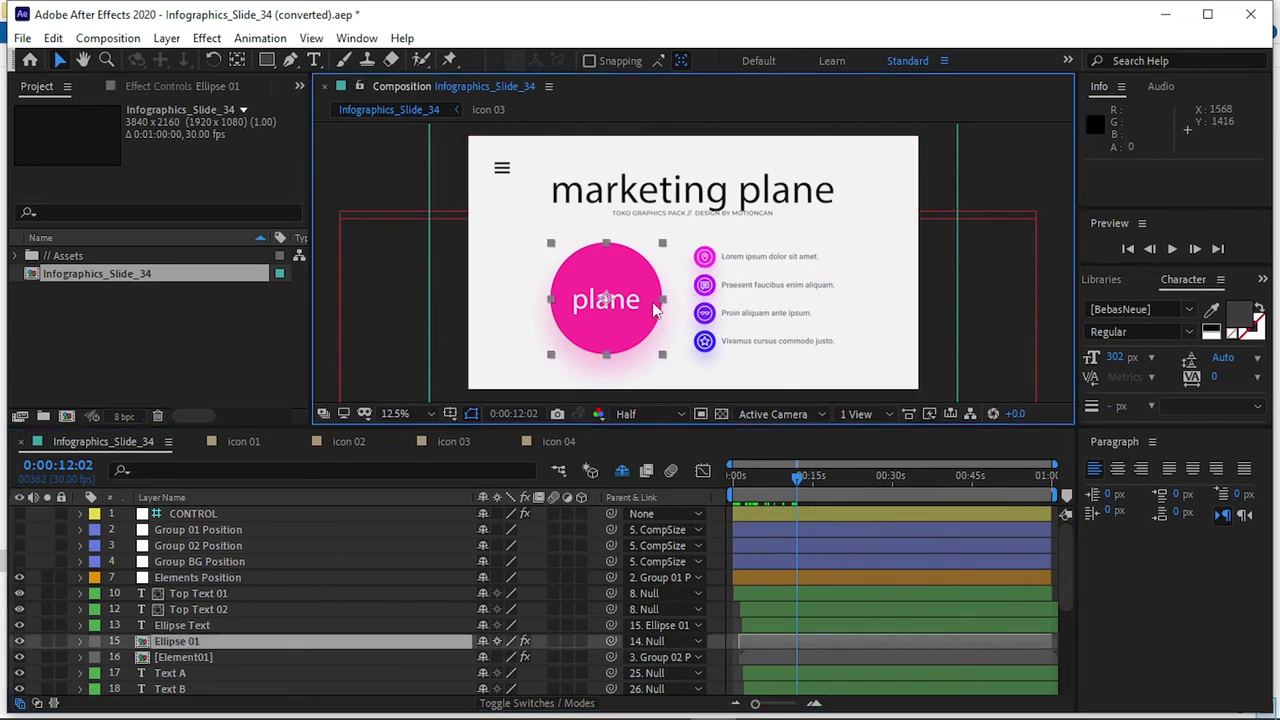
scroll(251, 581, down, 1)
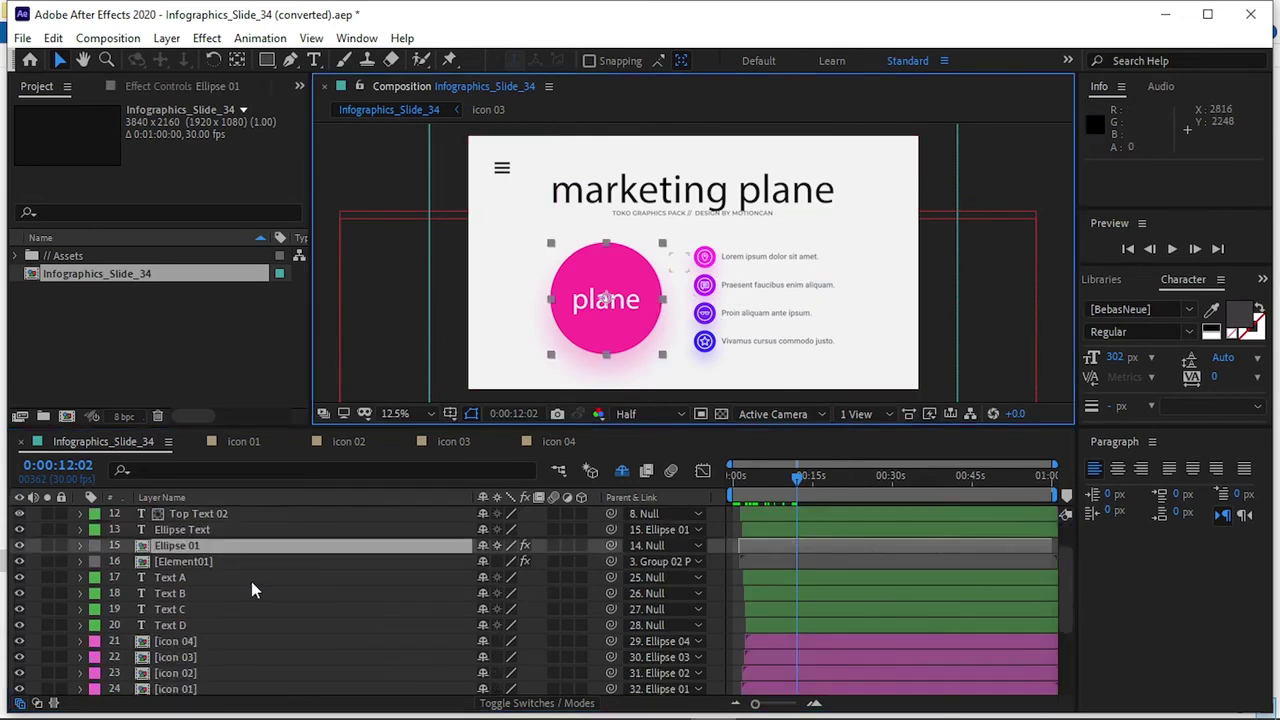
scroll(251, 581, down, 3)
scroll(250, 580, up, 3)
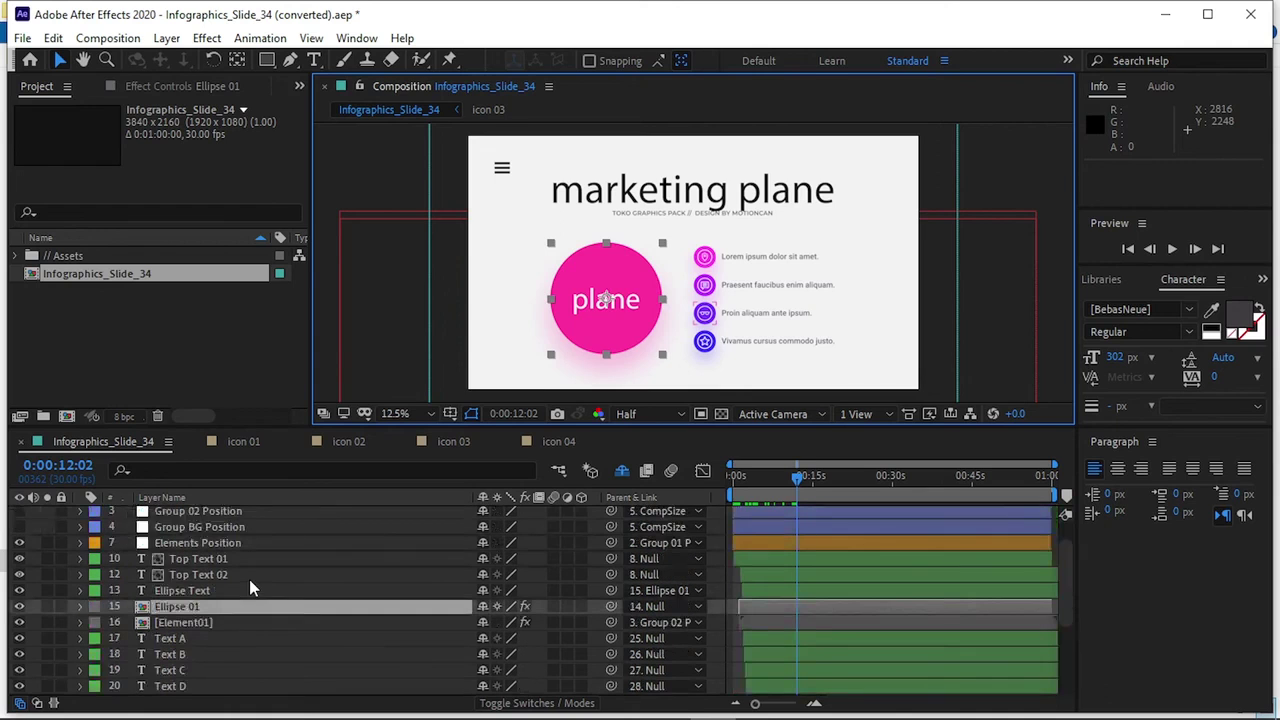
scroll(249, 579, down, 2)
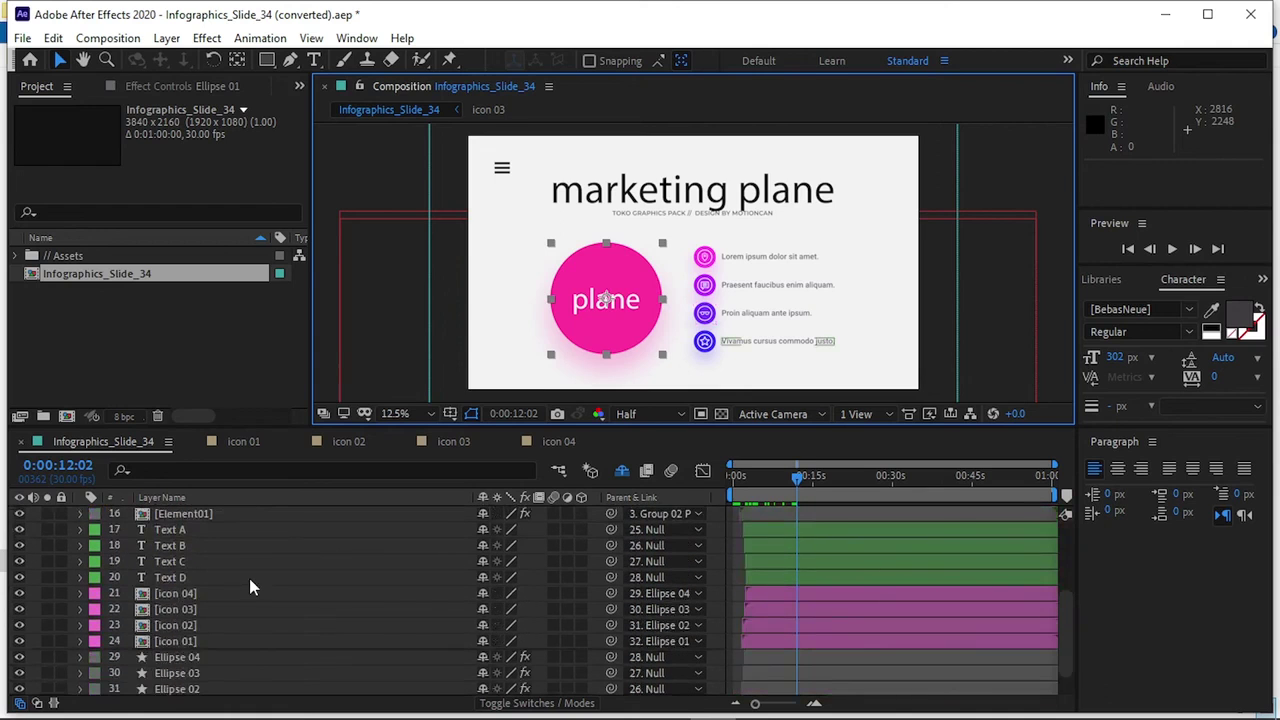
scroll(249, 578, up, 2)
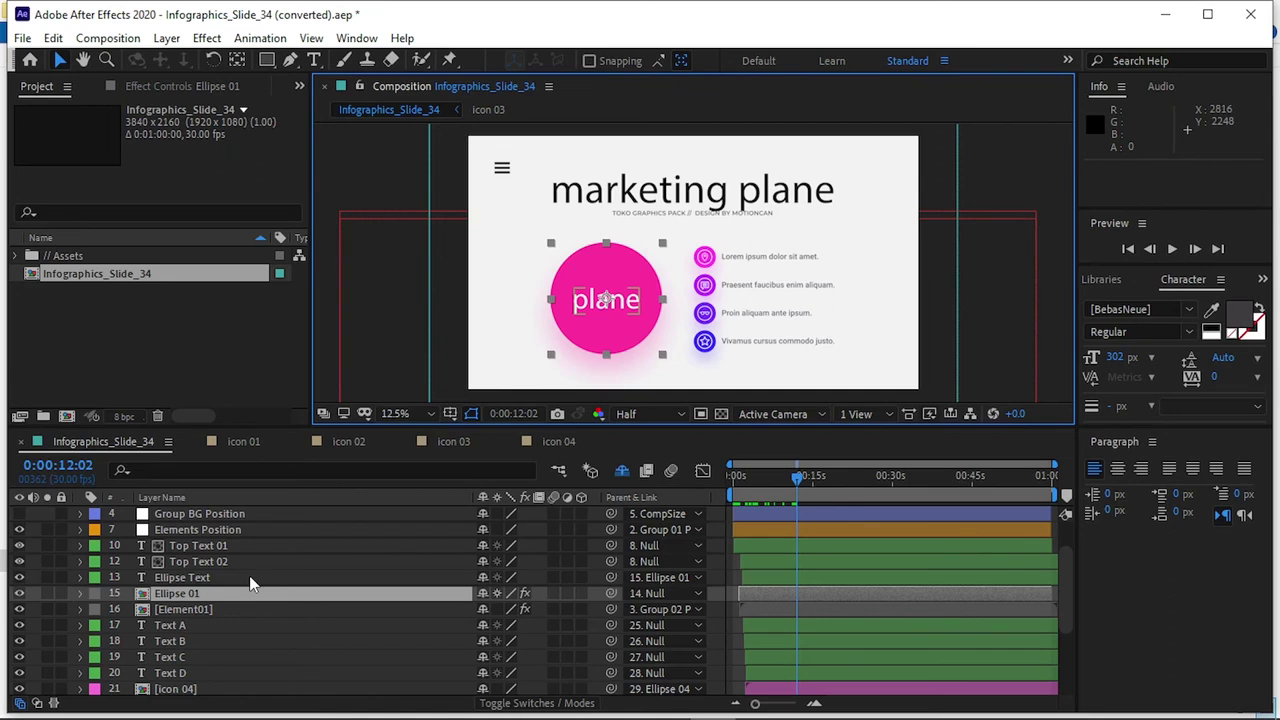
scroll(249, 577, down, 5)
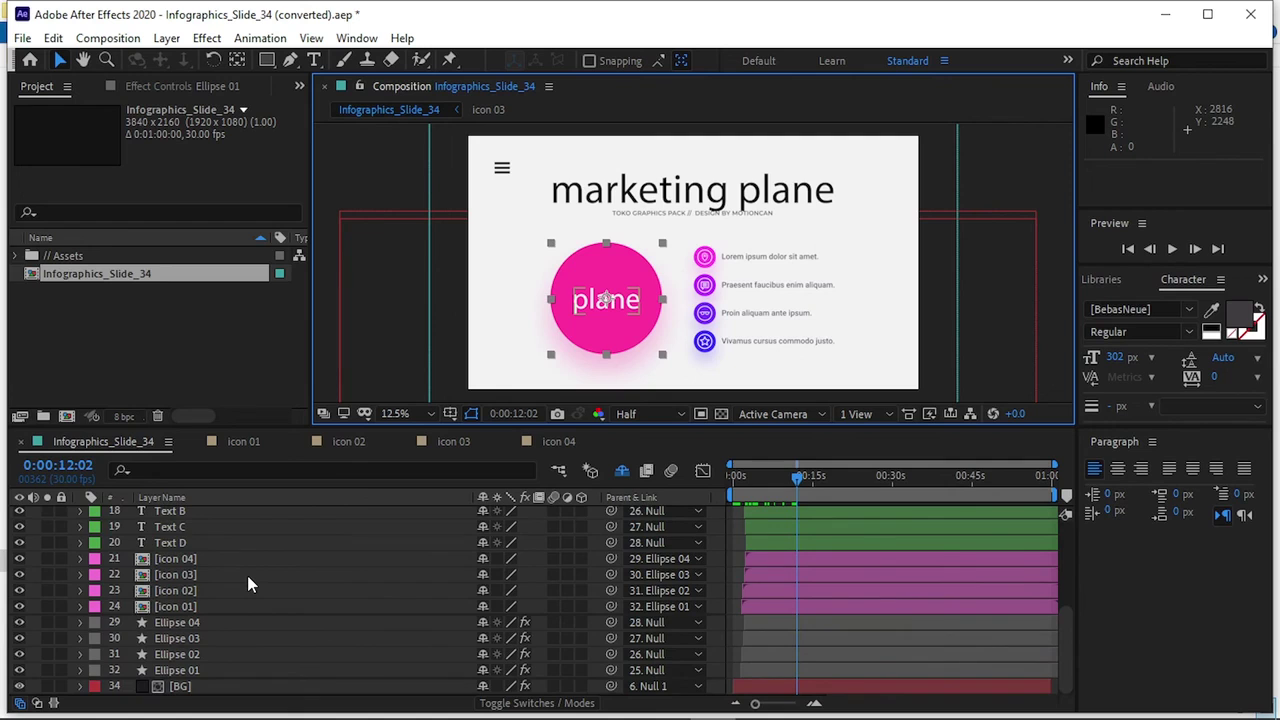
scroll(247, 575, up, 6)
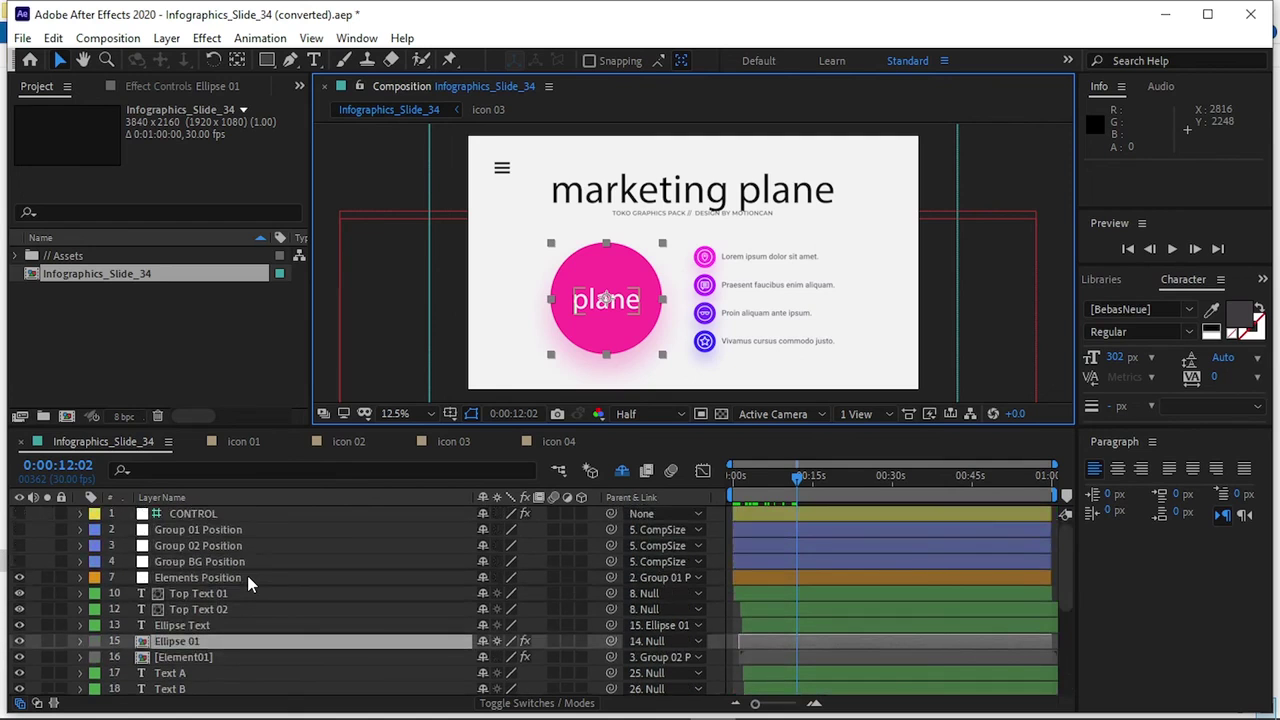
Select Slide_34's CONTROL layer and show its background, element and Ellipse A–D colour settings
click(237, 515)
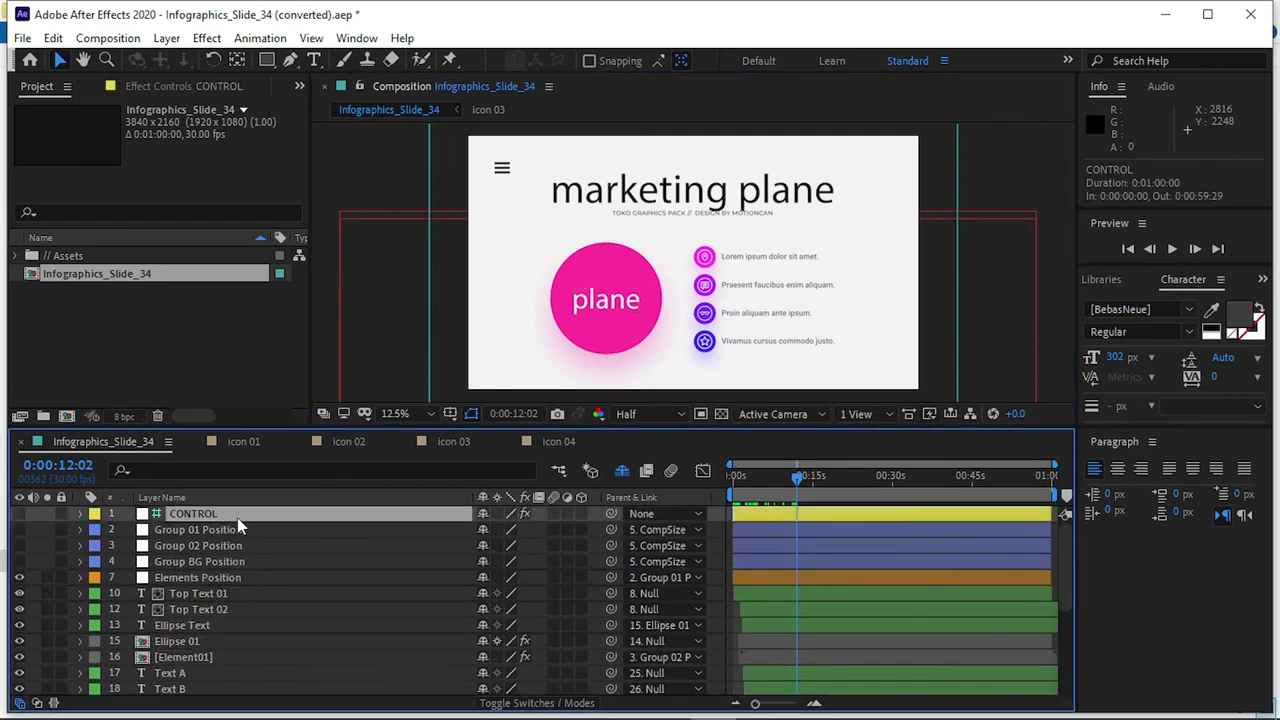
click(192, 85)
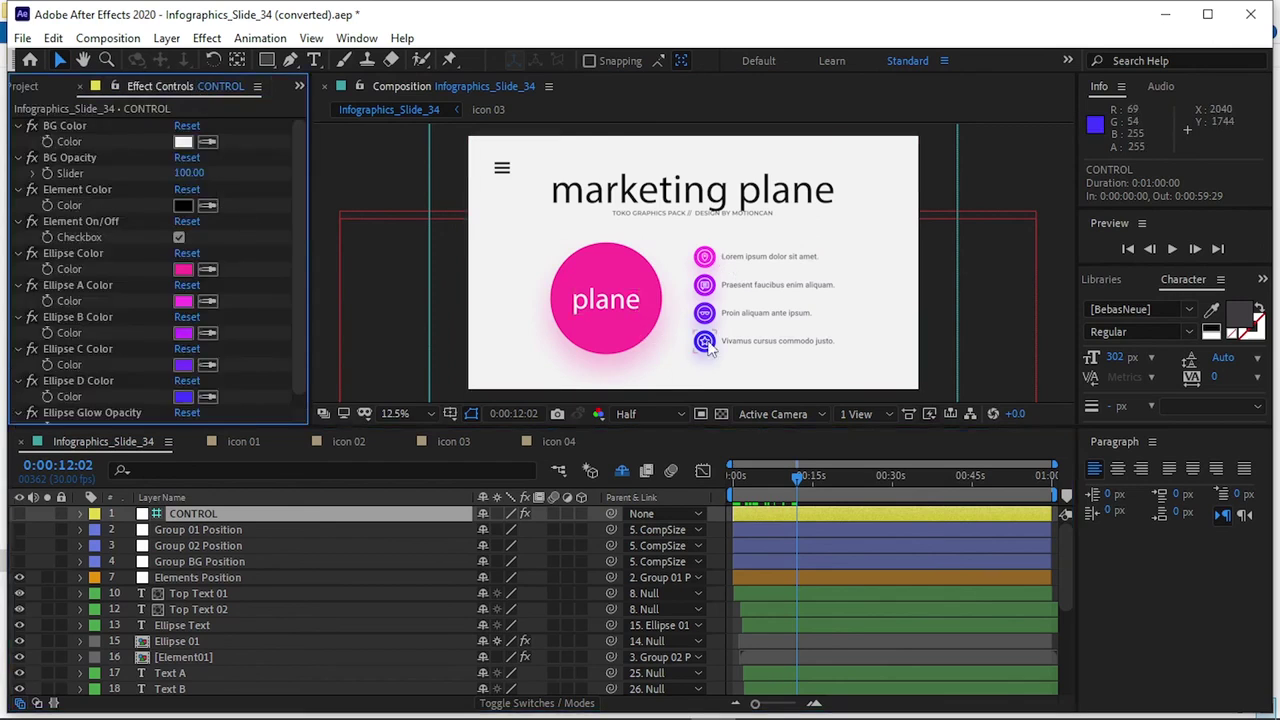
scroll(277, 259, down, 1)
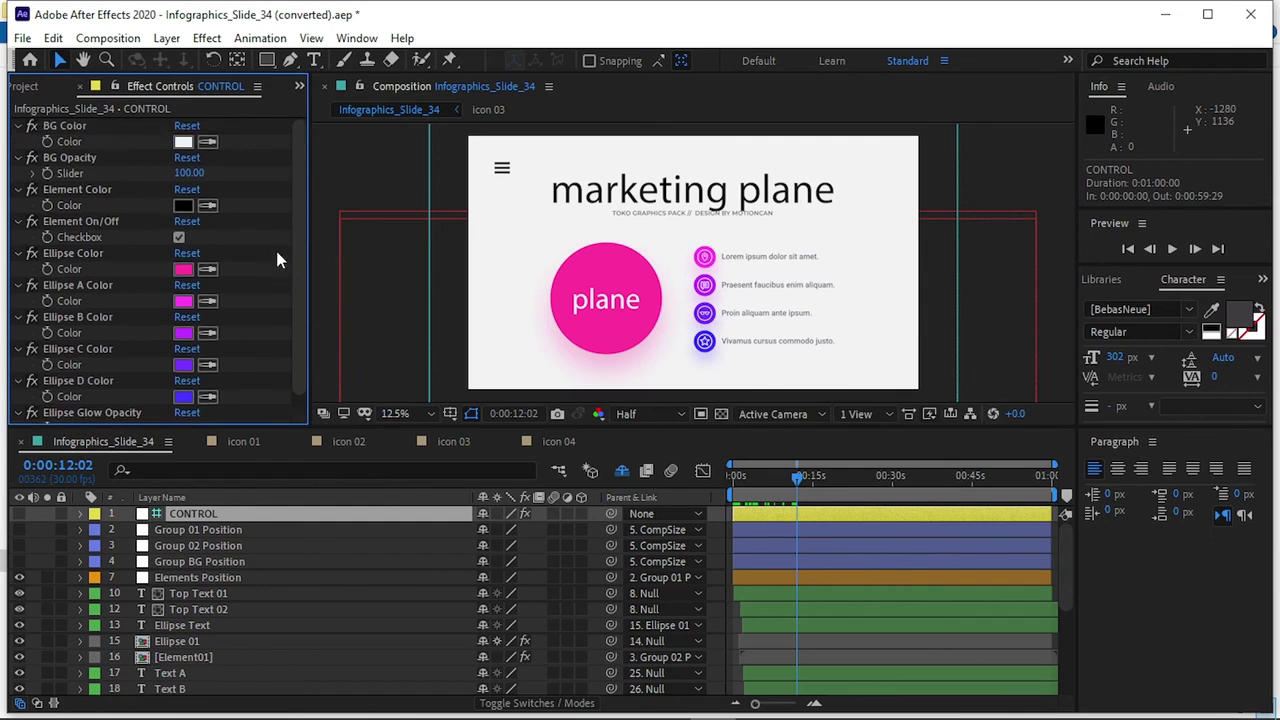